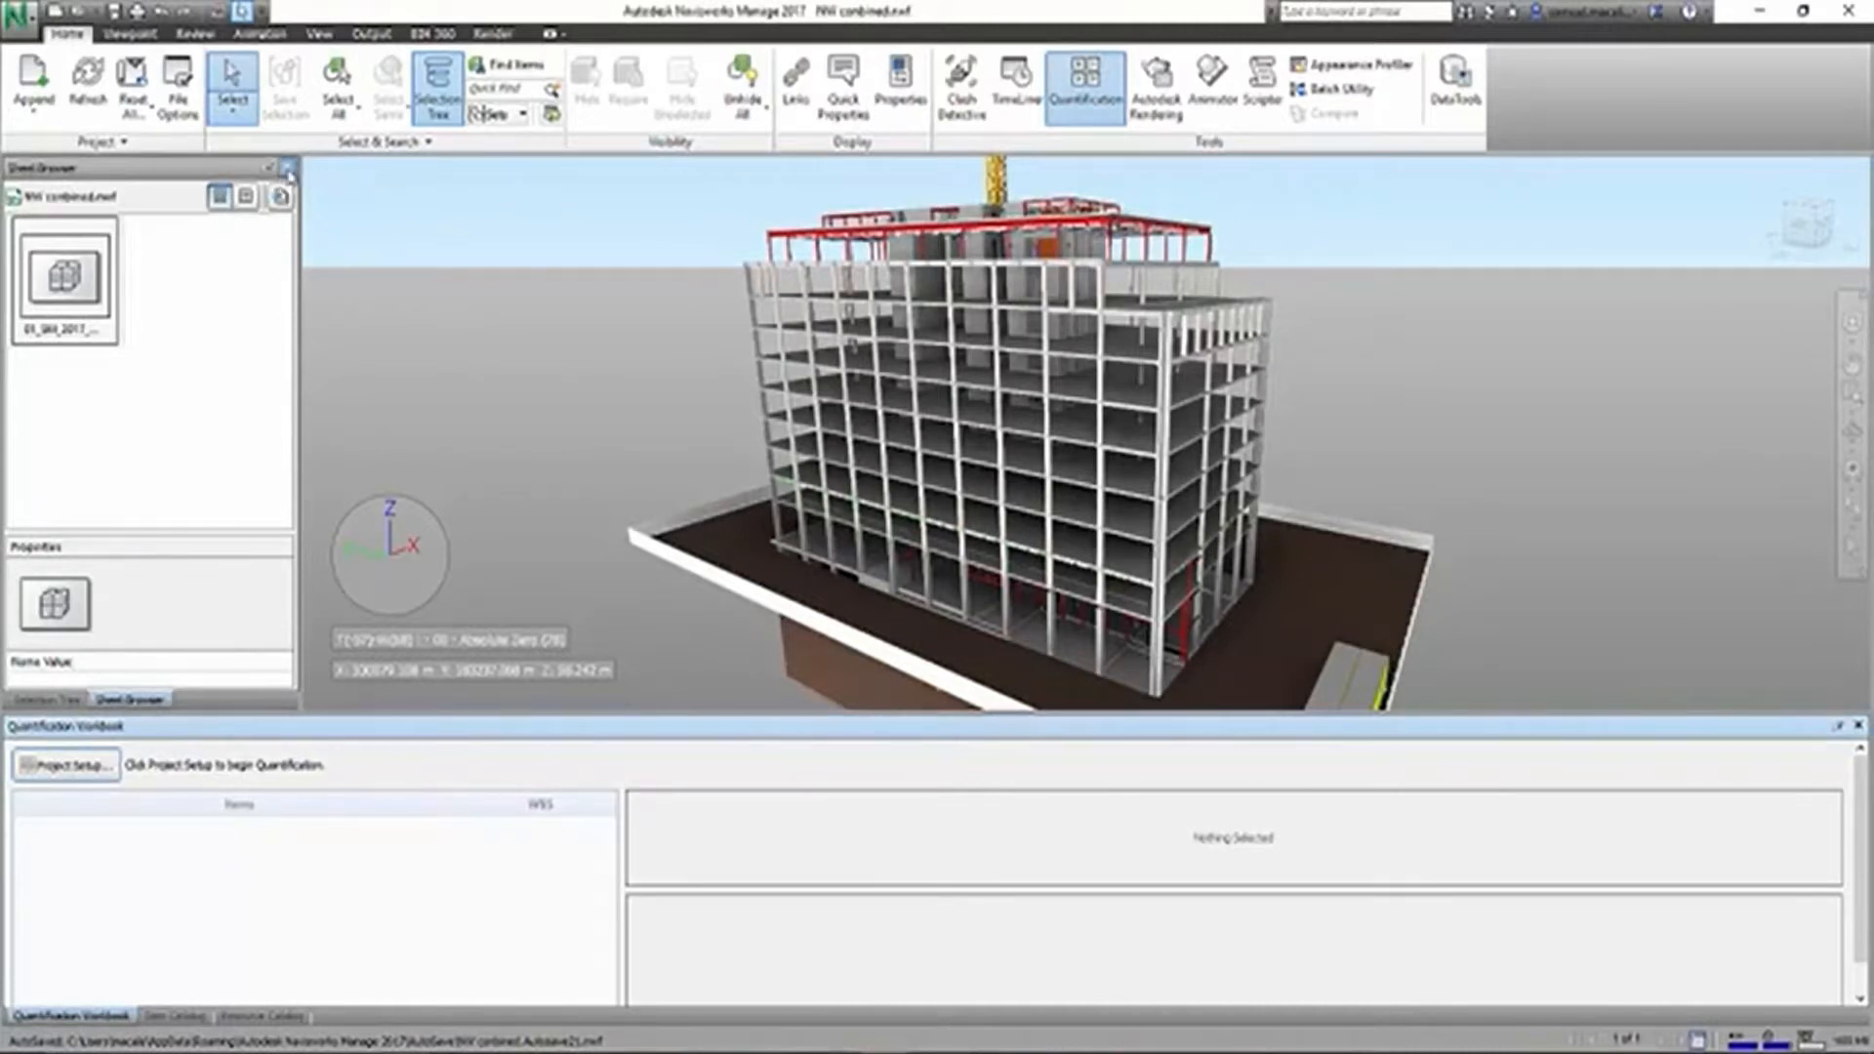
- Close the Sheet Browser so the Selection Tree shows, and start the Quantification project setup
click(287, 168)
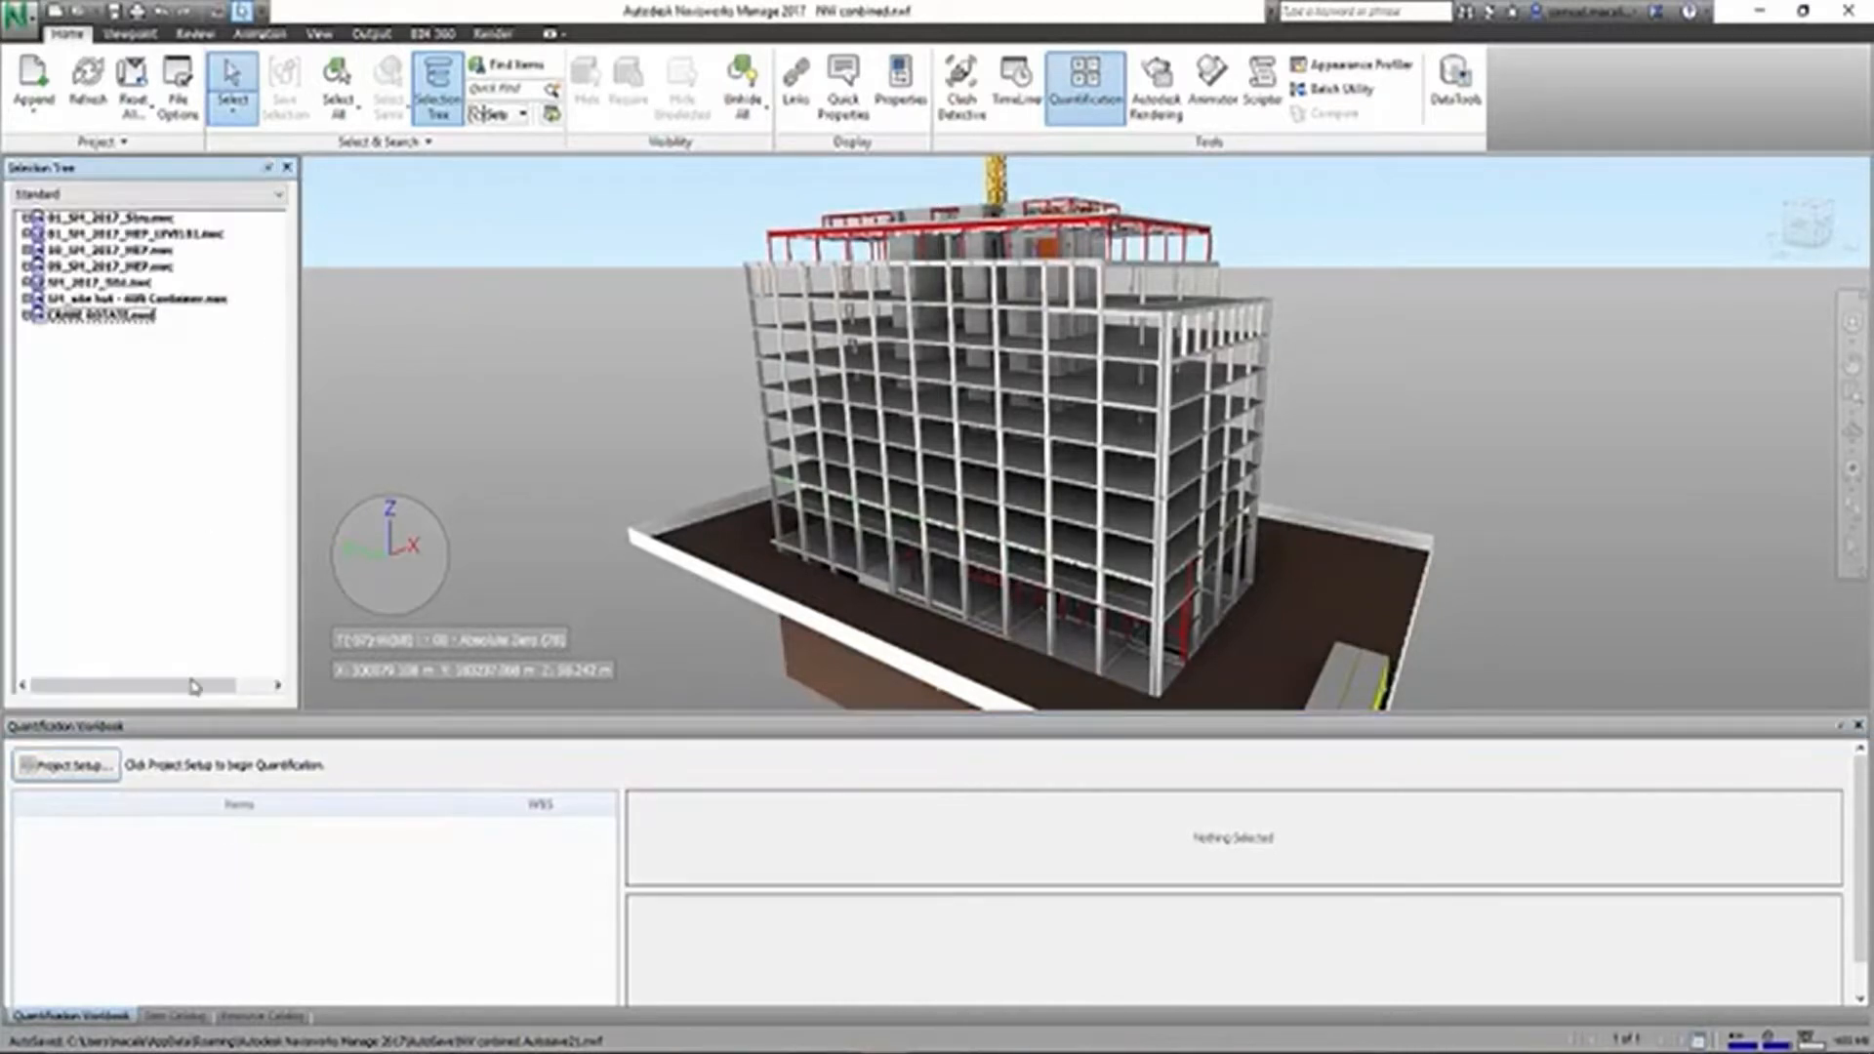
click(100, 768)
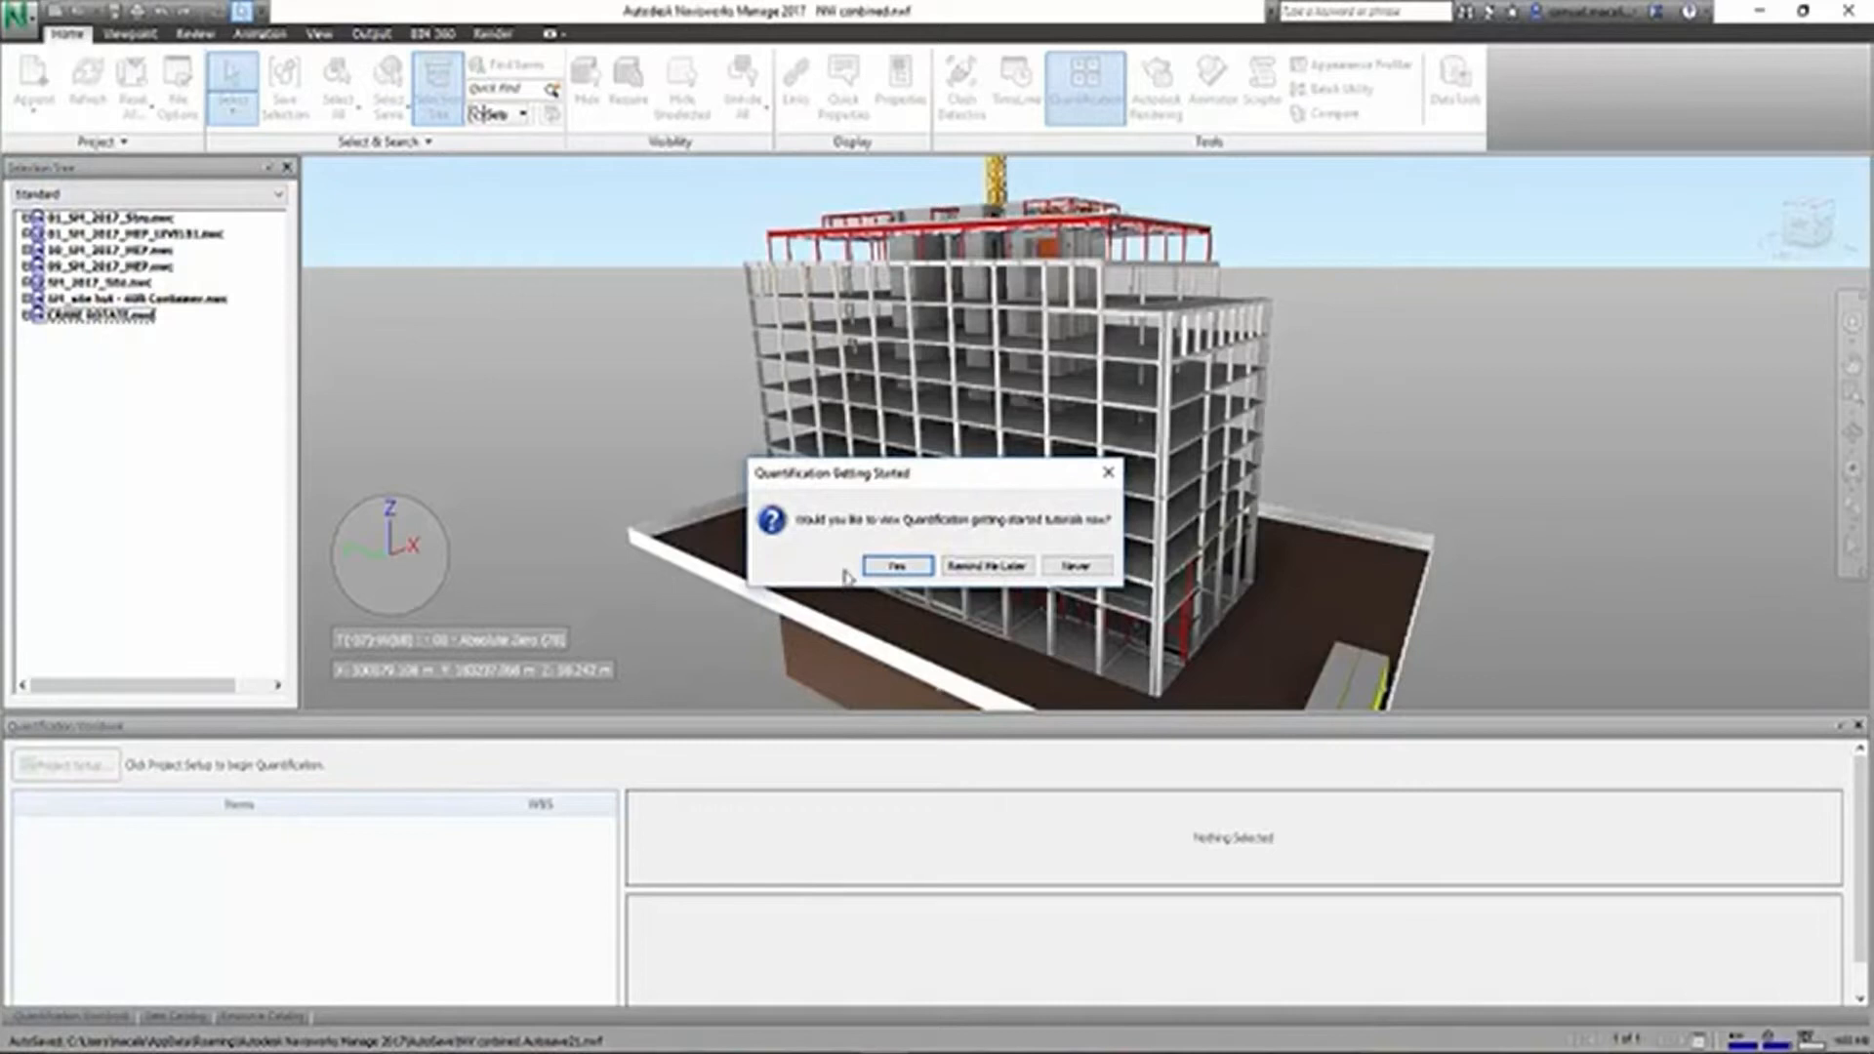
- View the Quantification getting-started tutorials in the browser and return to the setup wizard in Navisworks
click(894, 566)
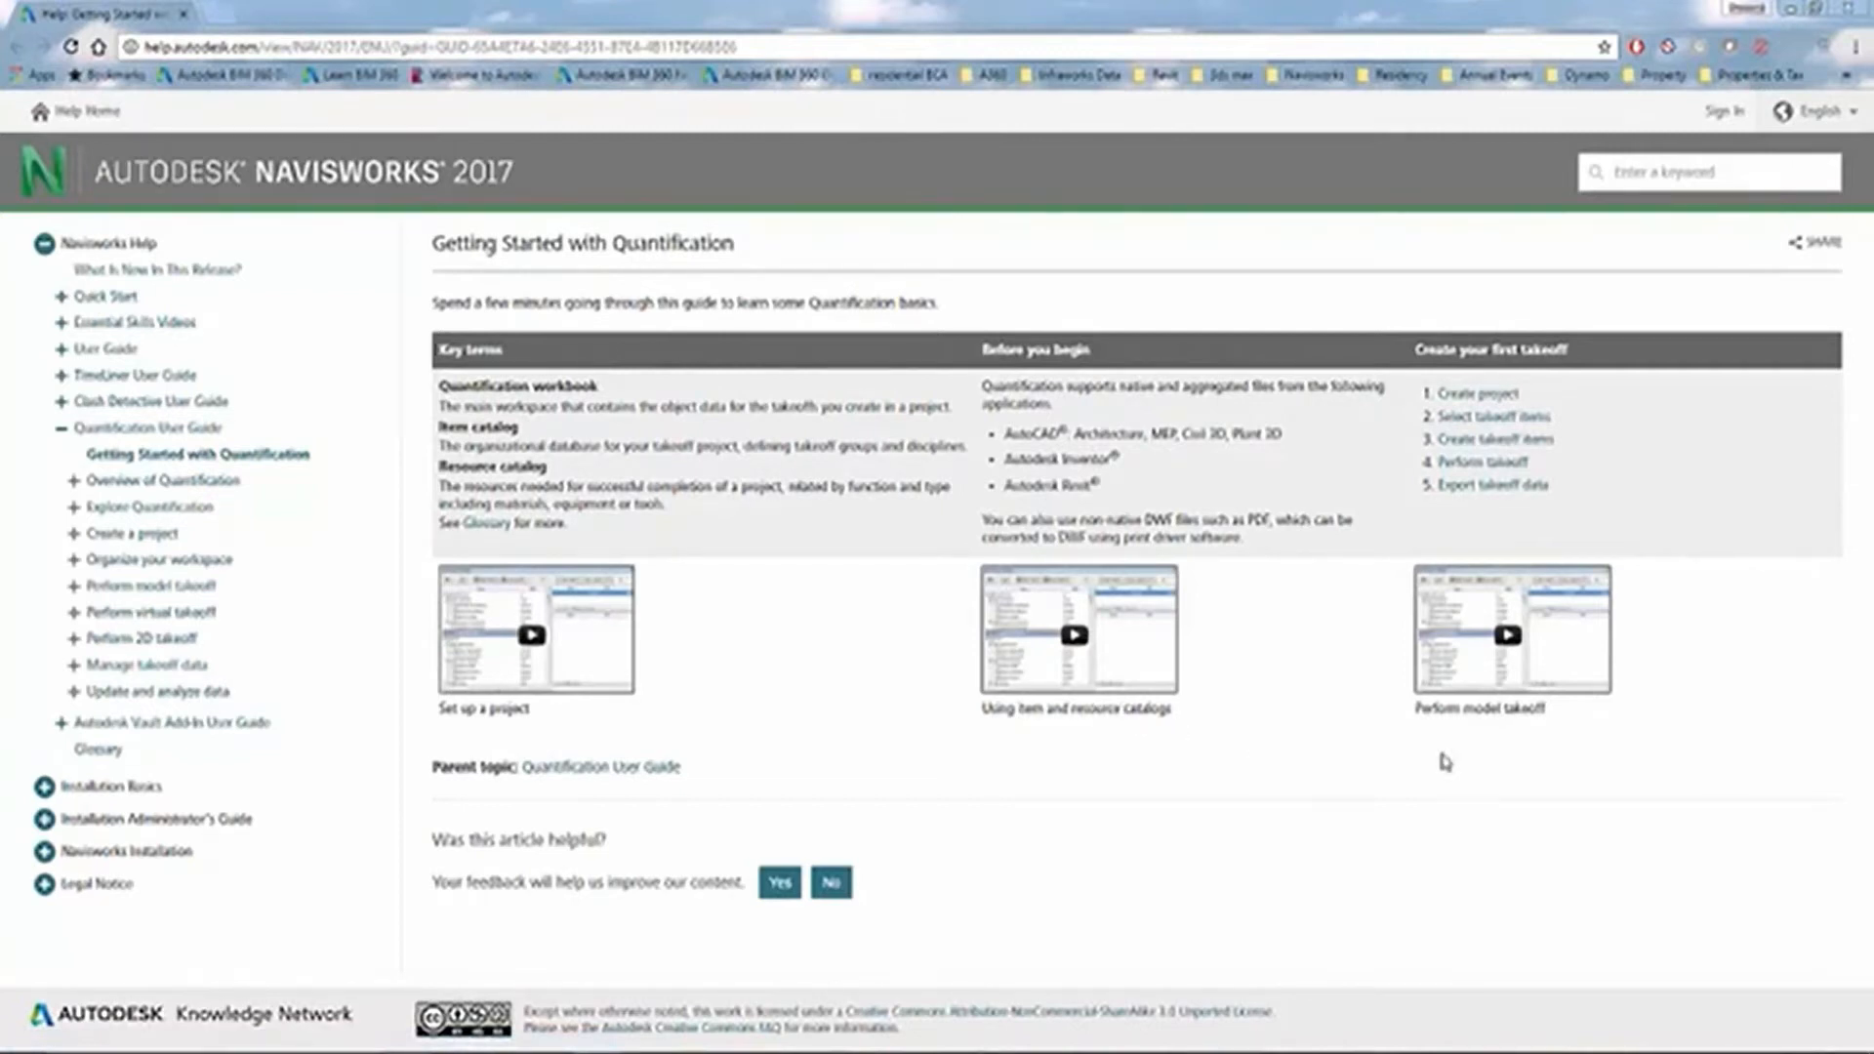
click(1506, 650)
key(alt+Tab)
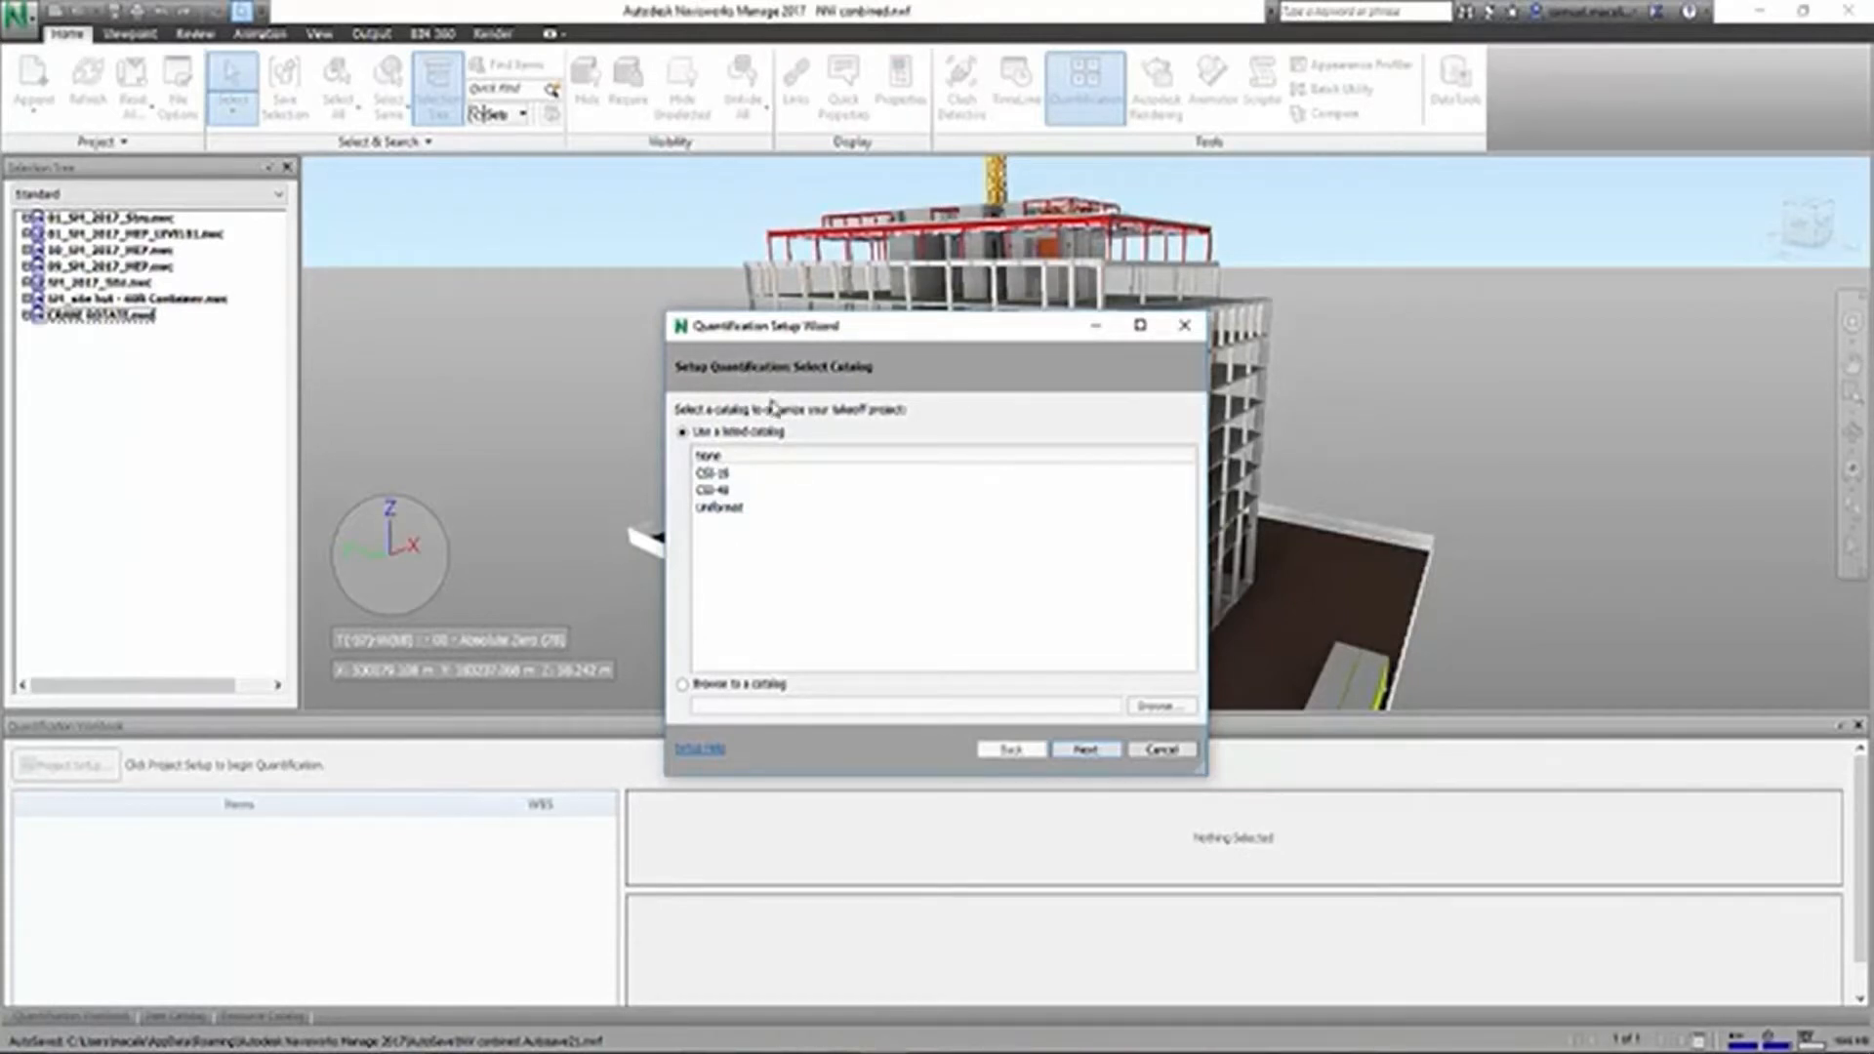
- Choose the listed Uniformat catalog for the takeoff project and accept Metric measurement units
click(734, 518)
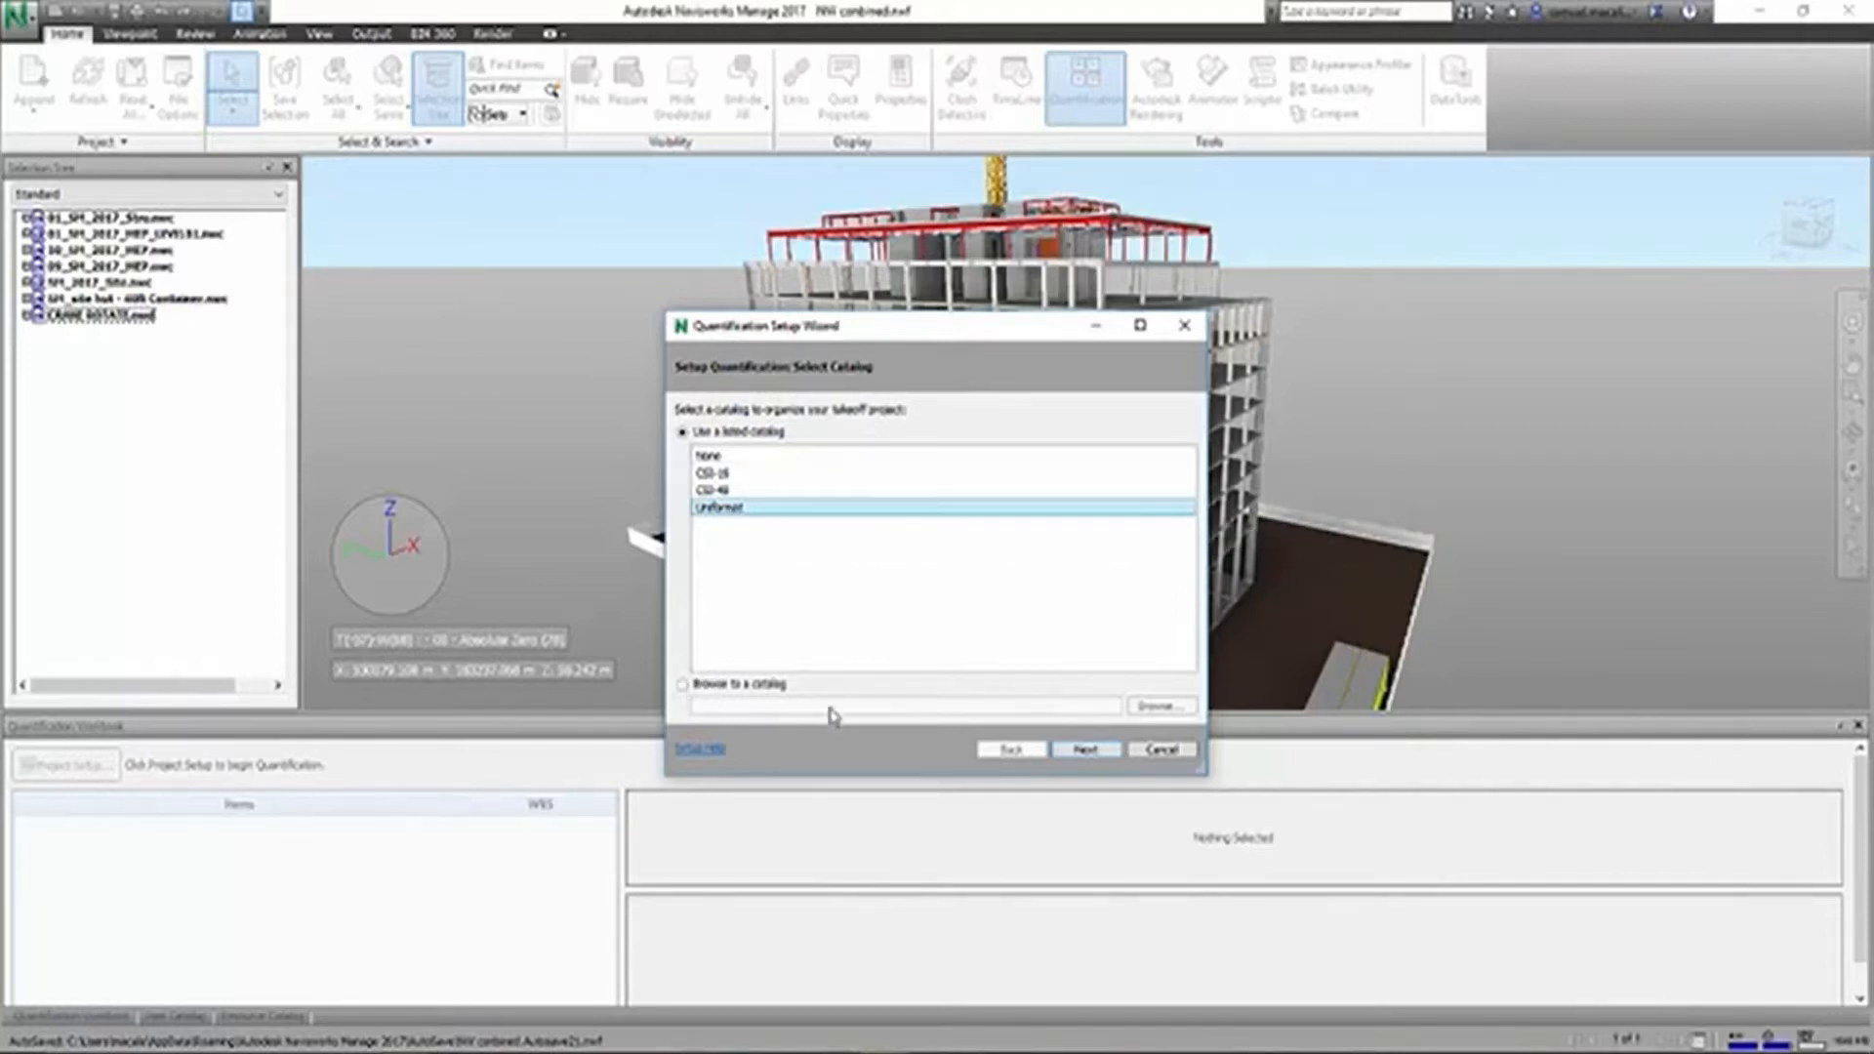
click(1086, 750)
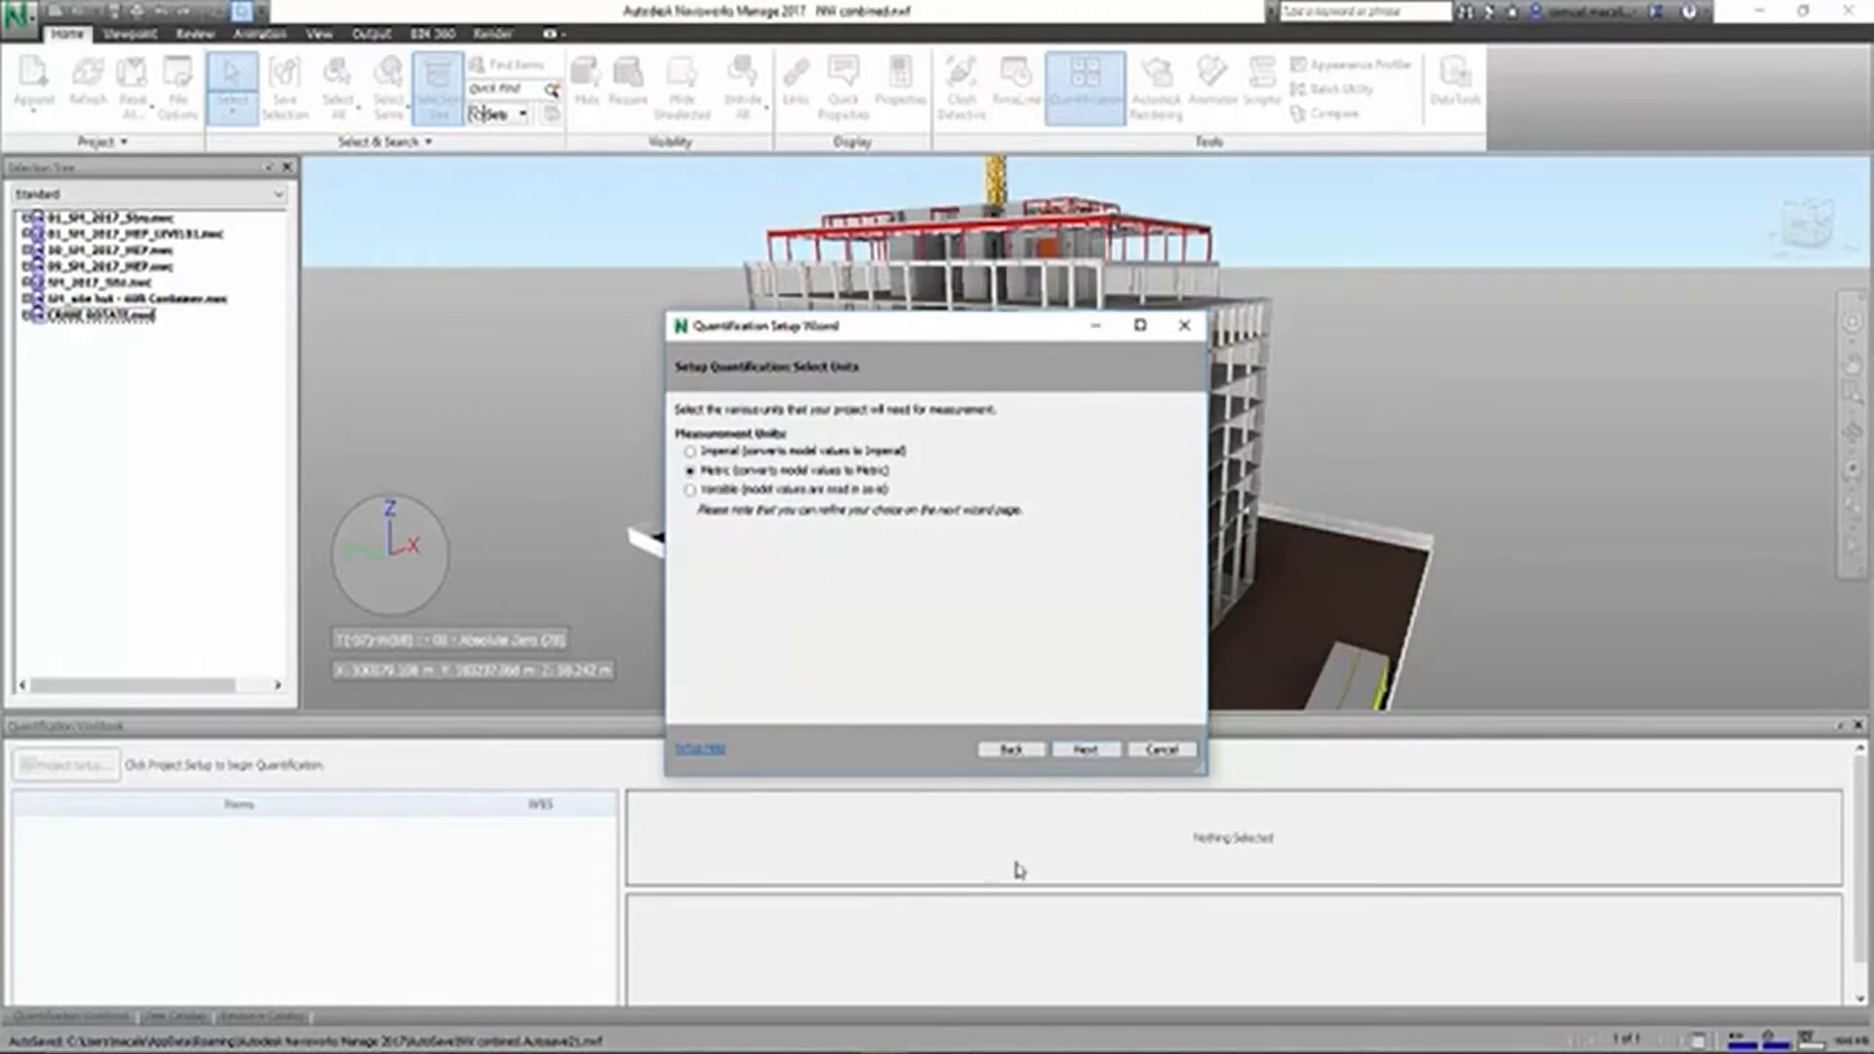
click(1078, 753)
- Move and enlarge the setup wizard to show all takeoff properties, and check the unit choices for weight and width
drag(891, 335, 820, 227)
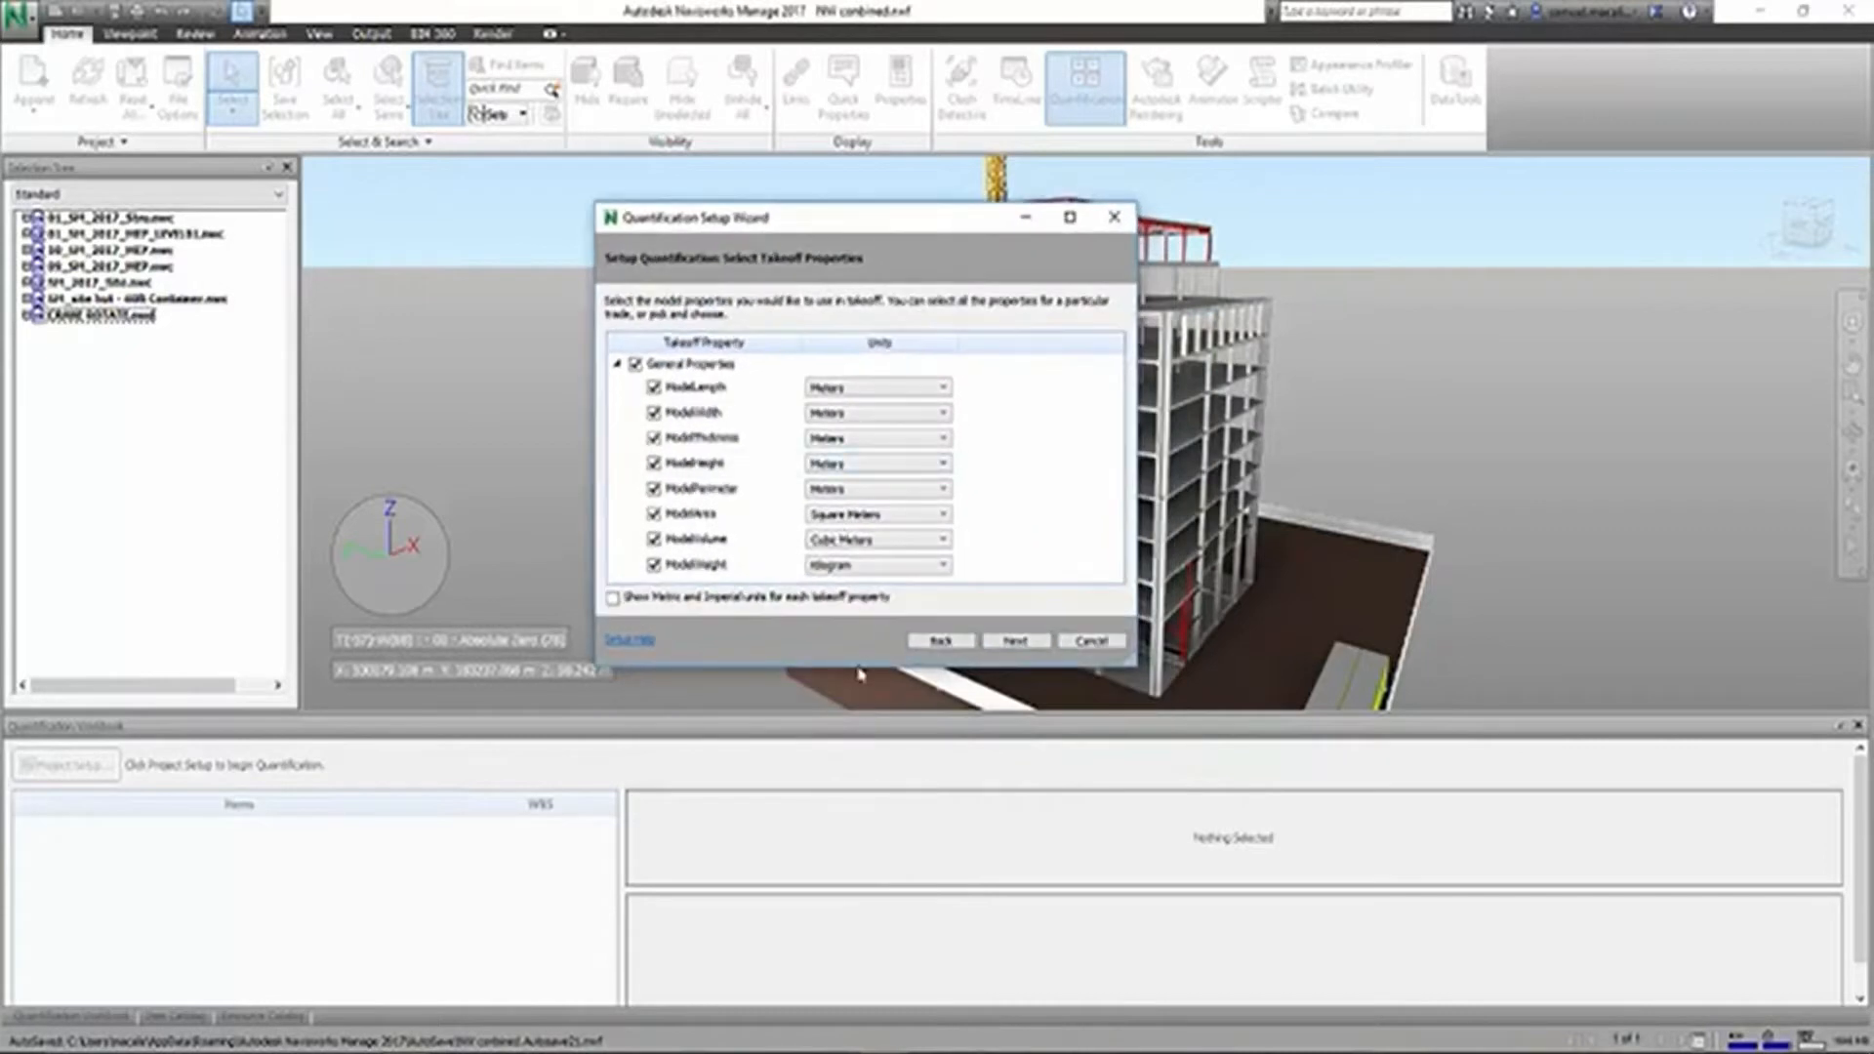
drag(855, 670, 864, 872)
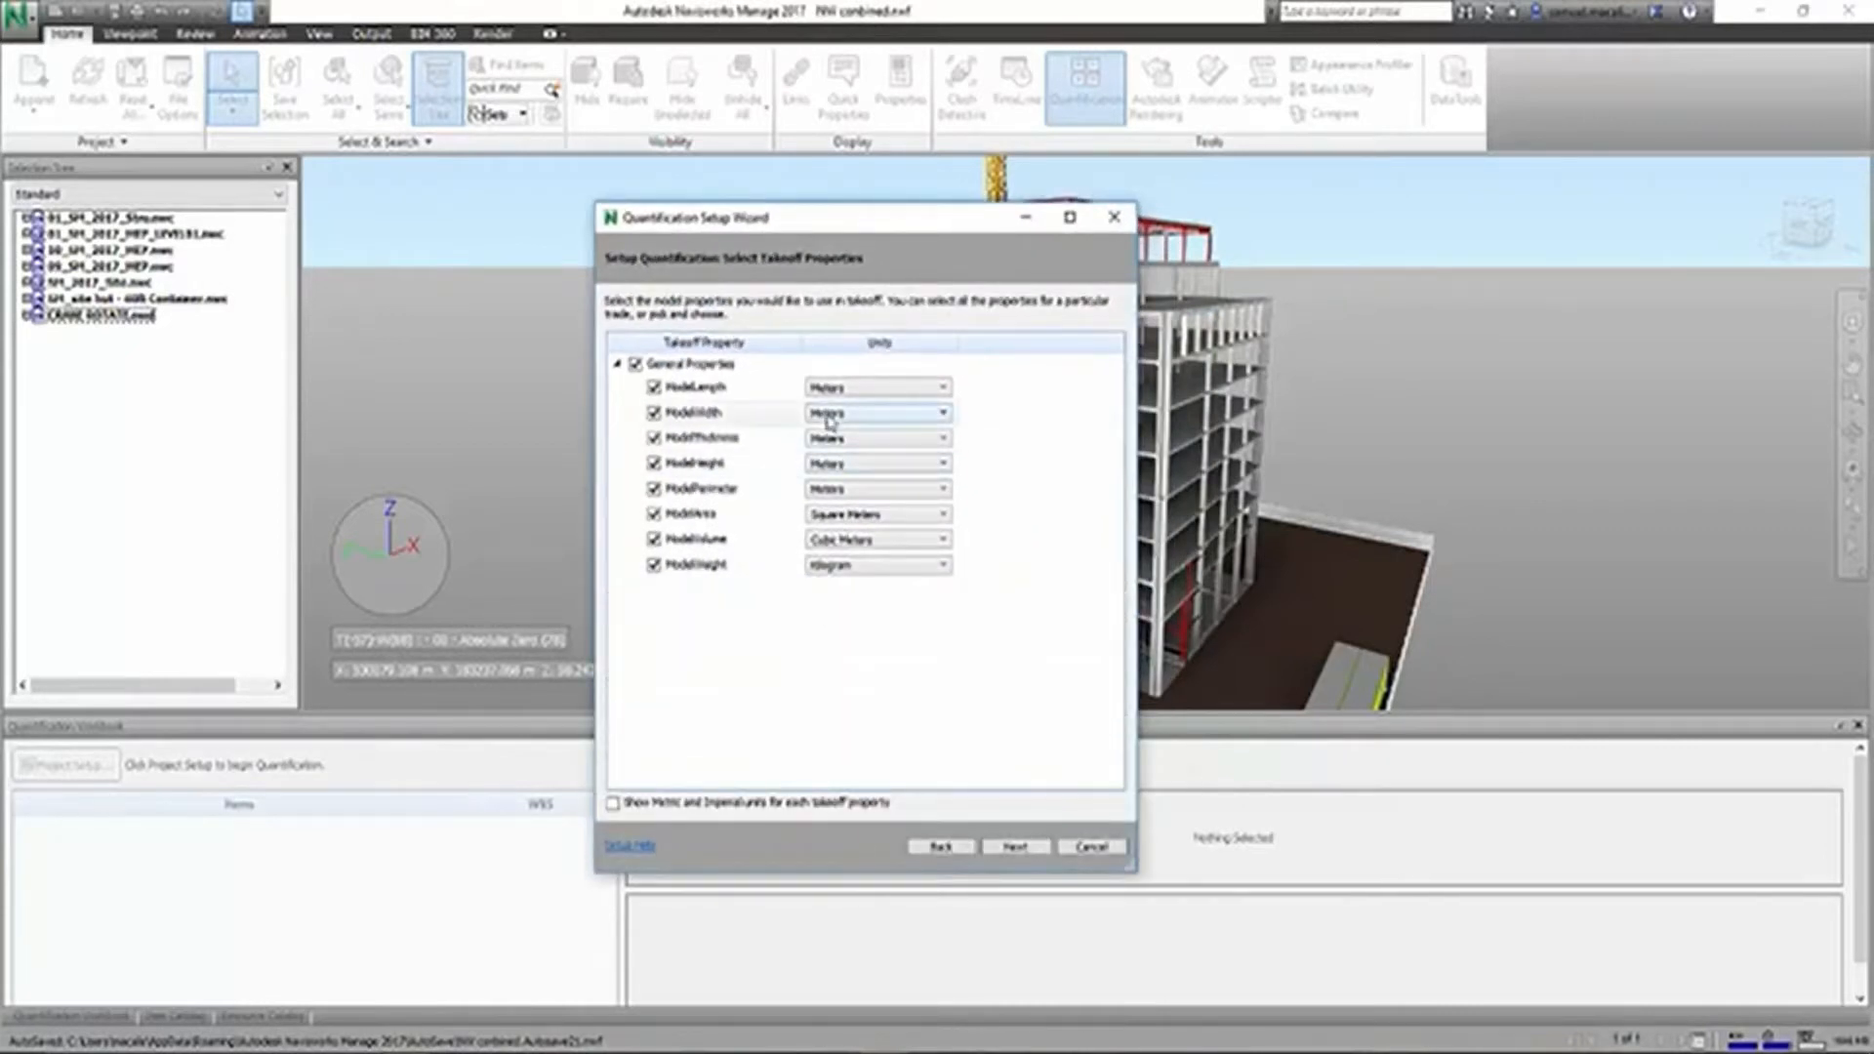
click(924, 565)
click(928, 583)
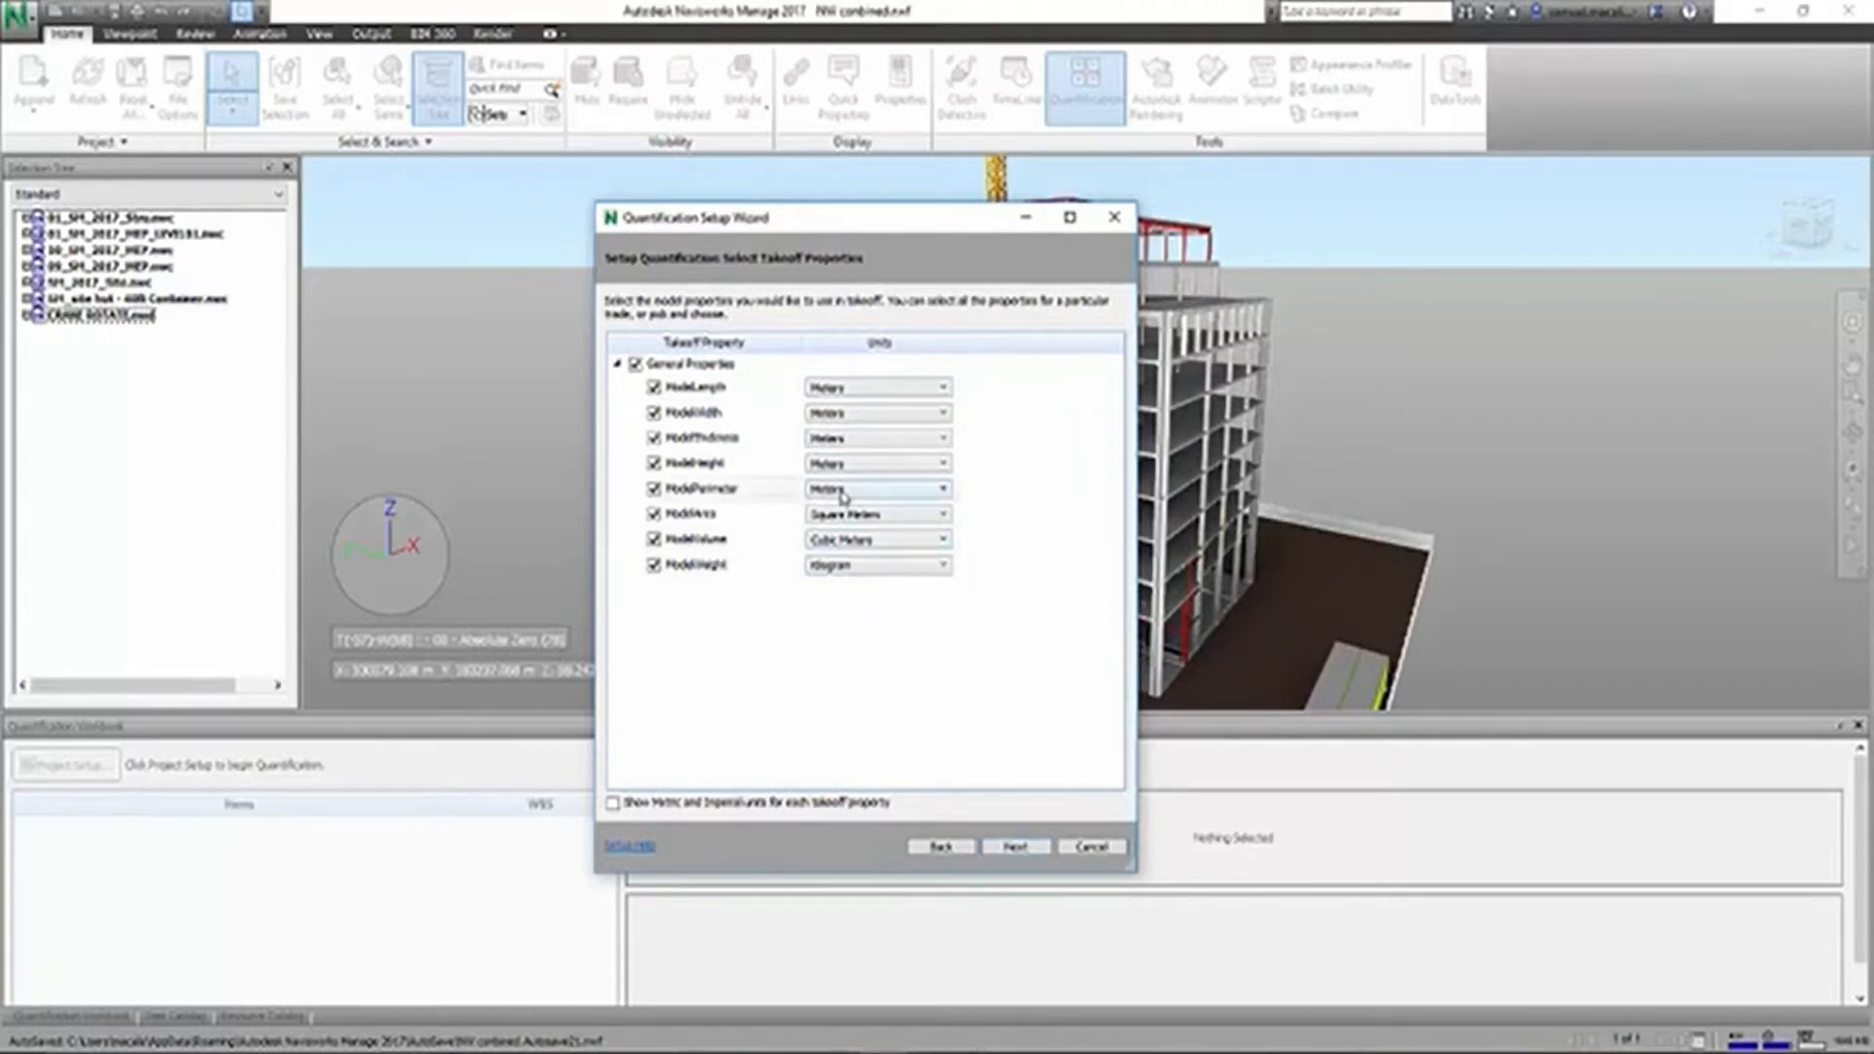
click(875, 419)
click(877, 430)
- Set the ModelLength, ModelWidth and ModelThickness units to Millimeters and finish creating the takeoff database
click(822, 396)
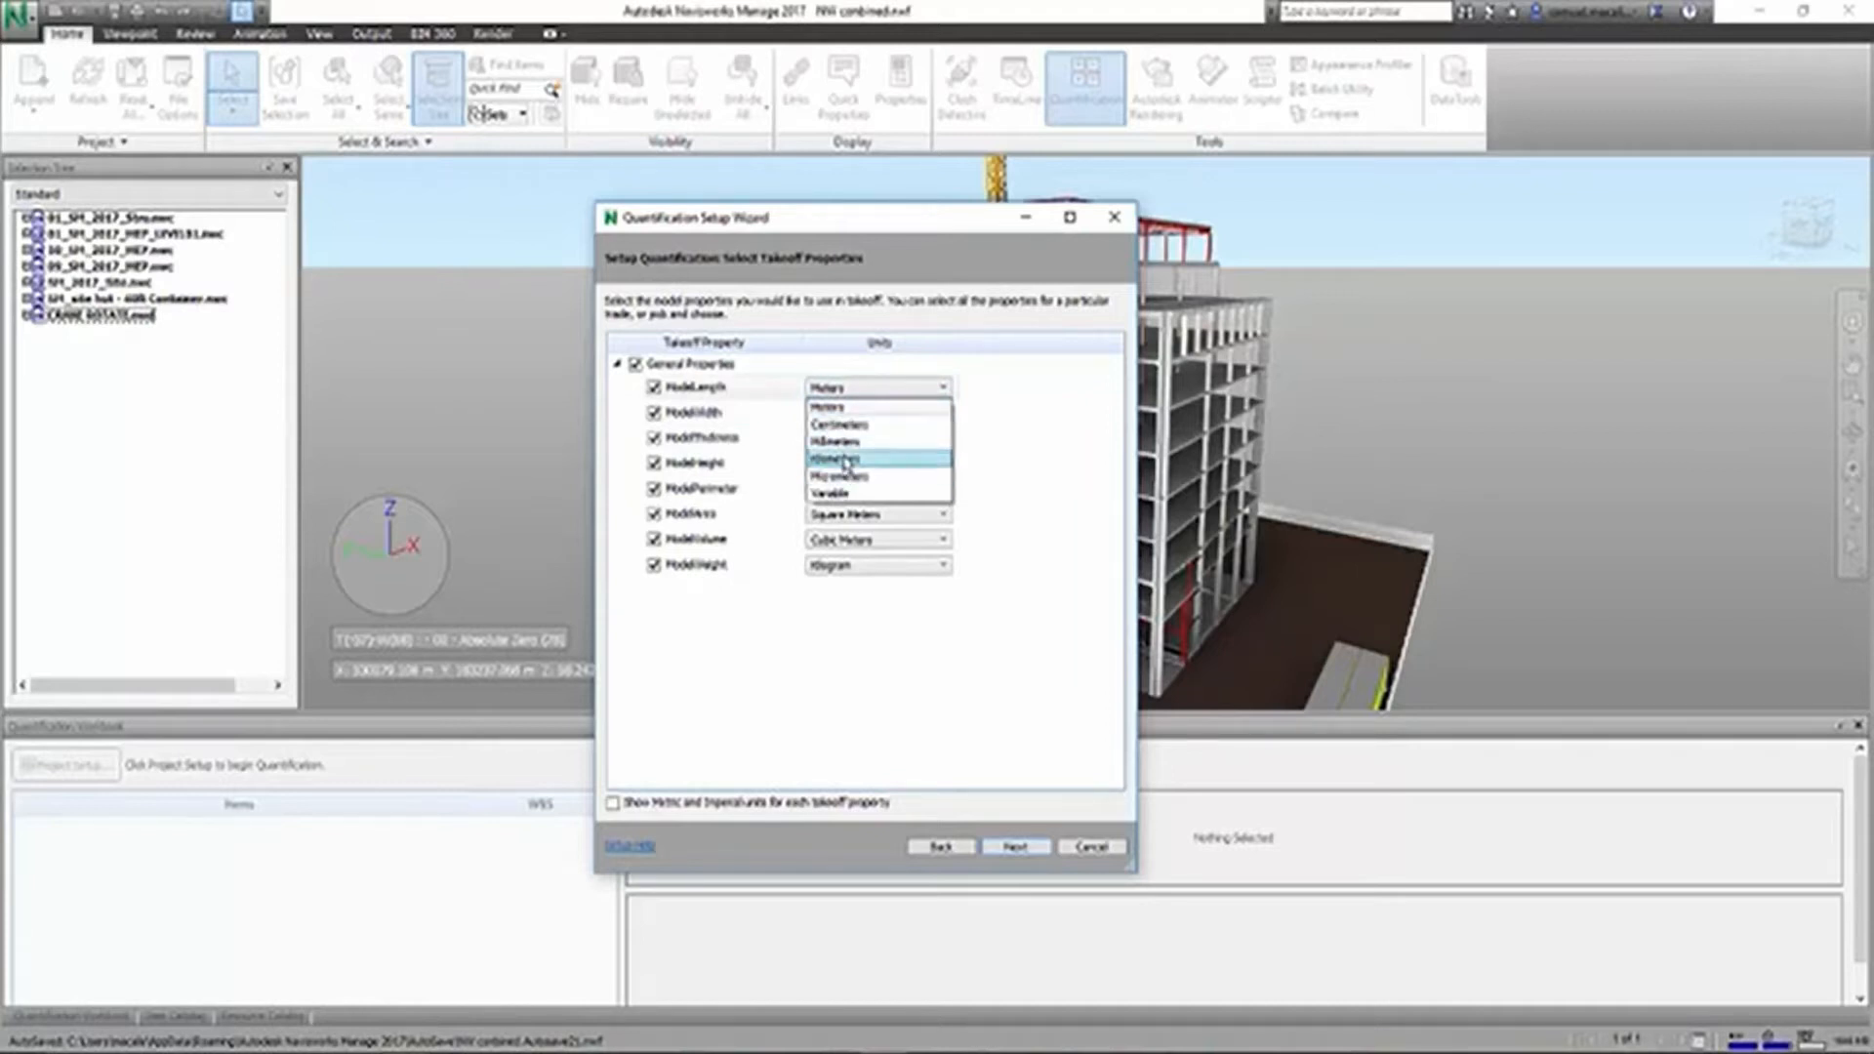
click(849, 442)
click(858, 414)
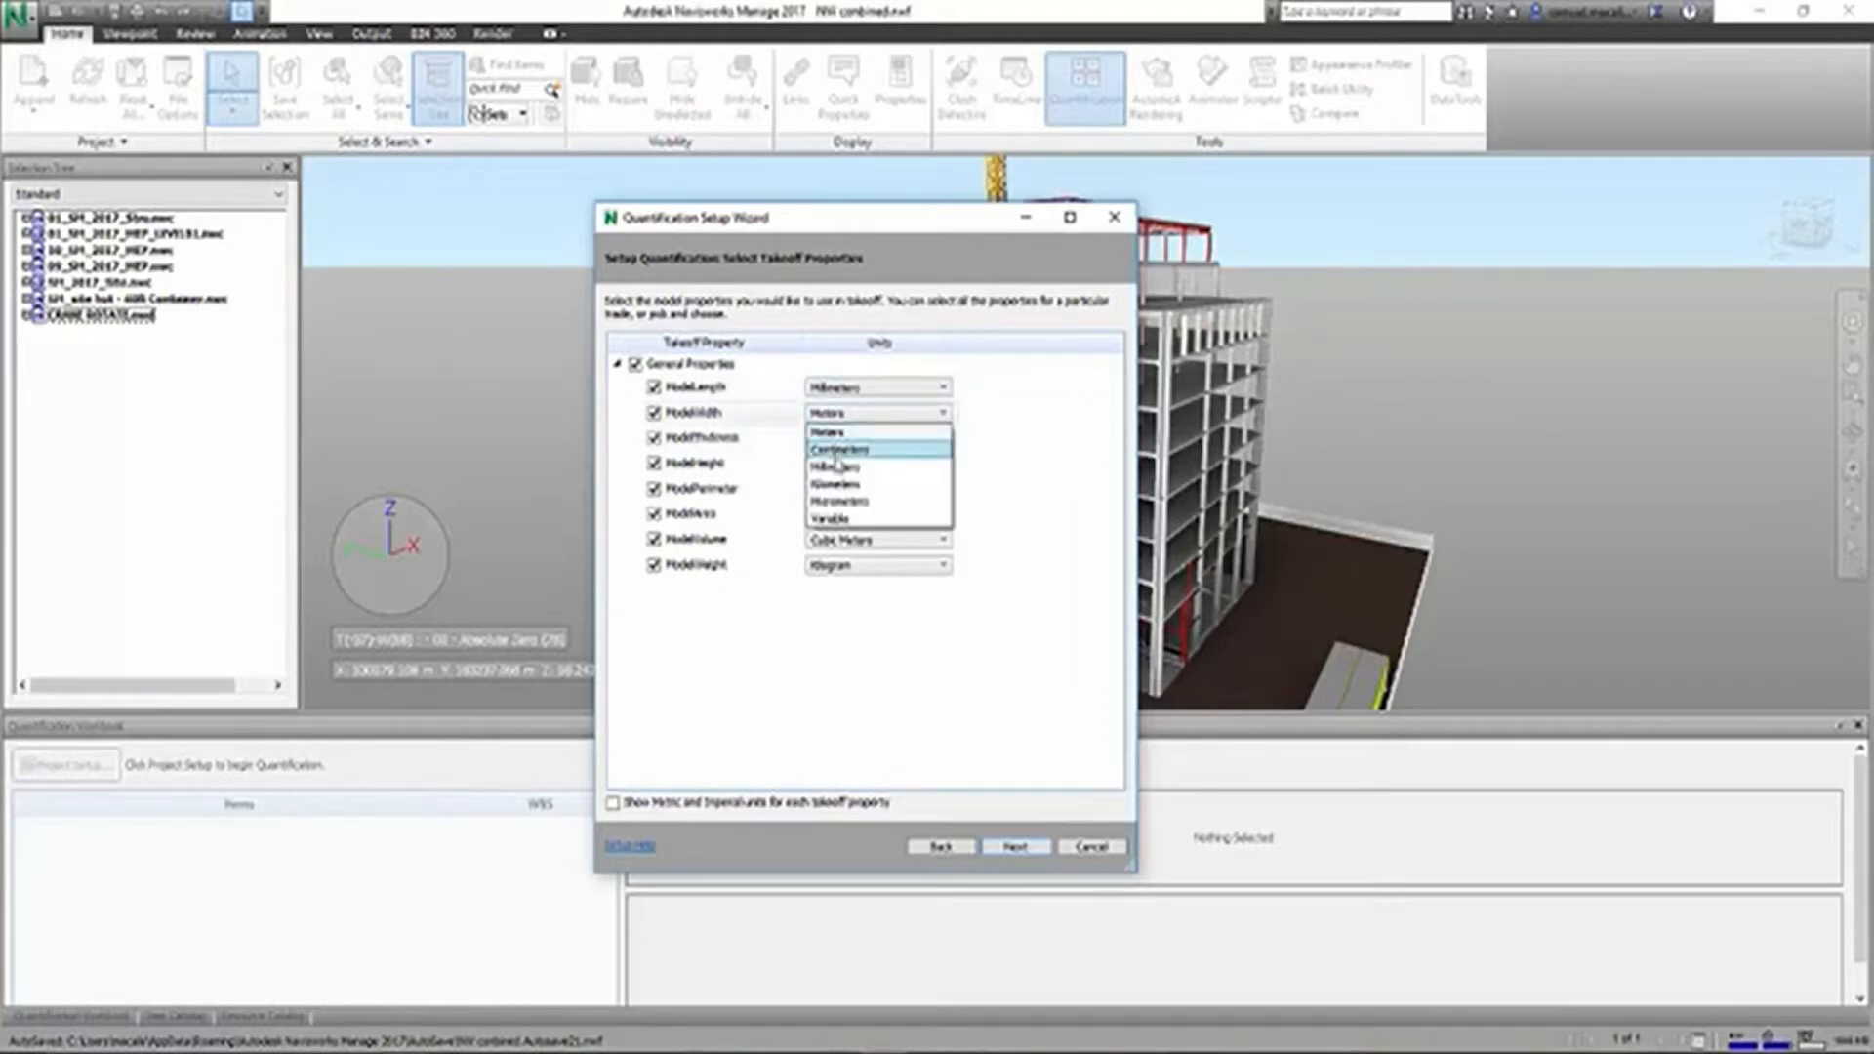
click(836, 468)
click(849, 438)
click(836, 491)
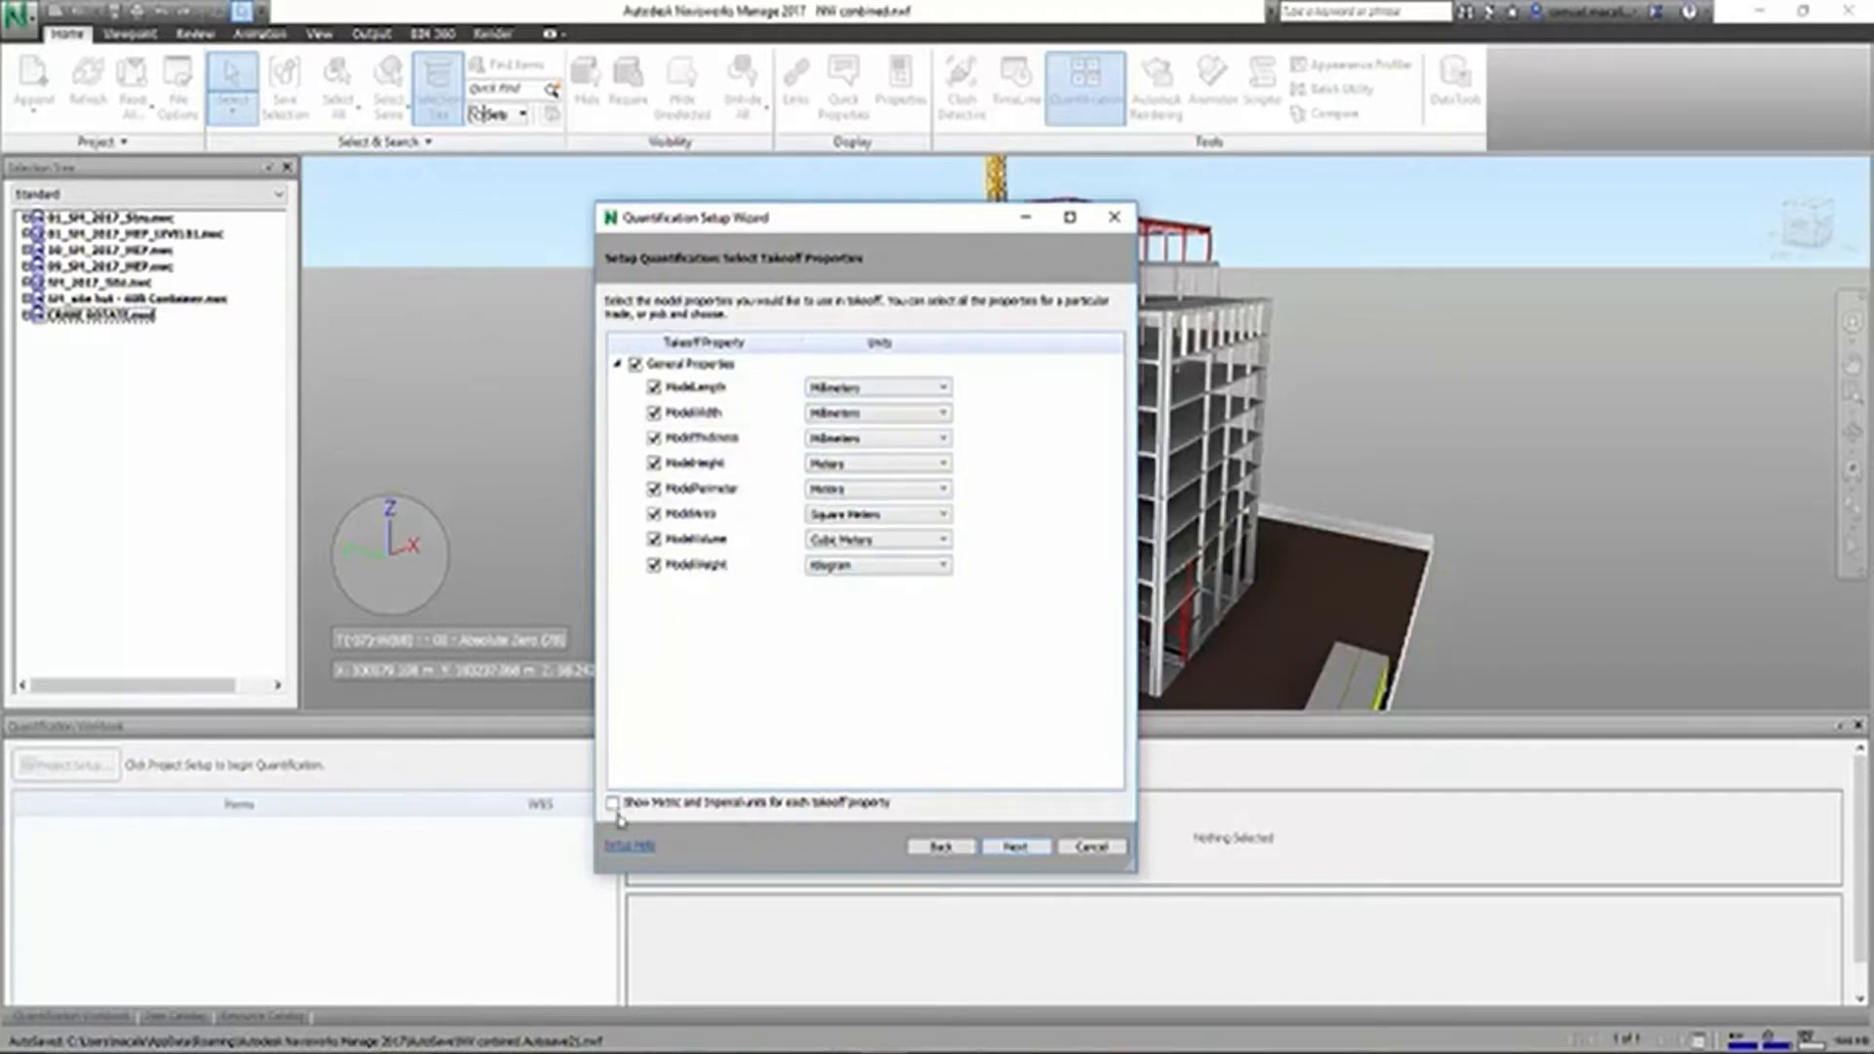
click(1007, 846)
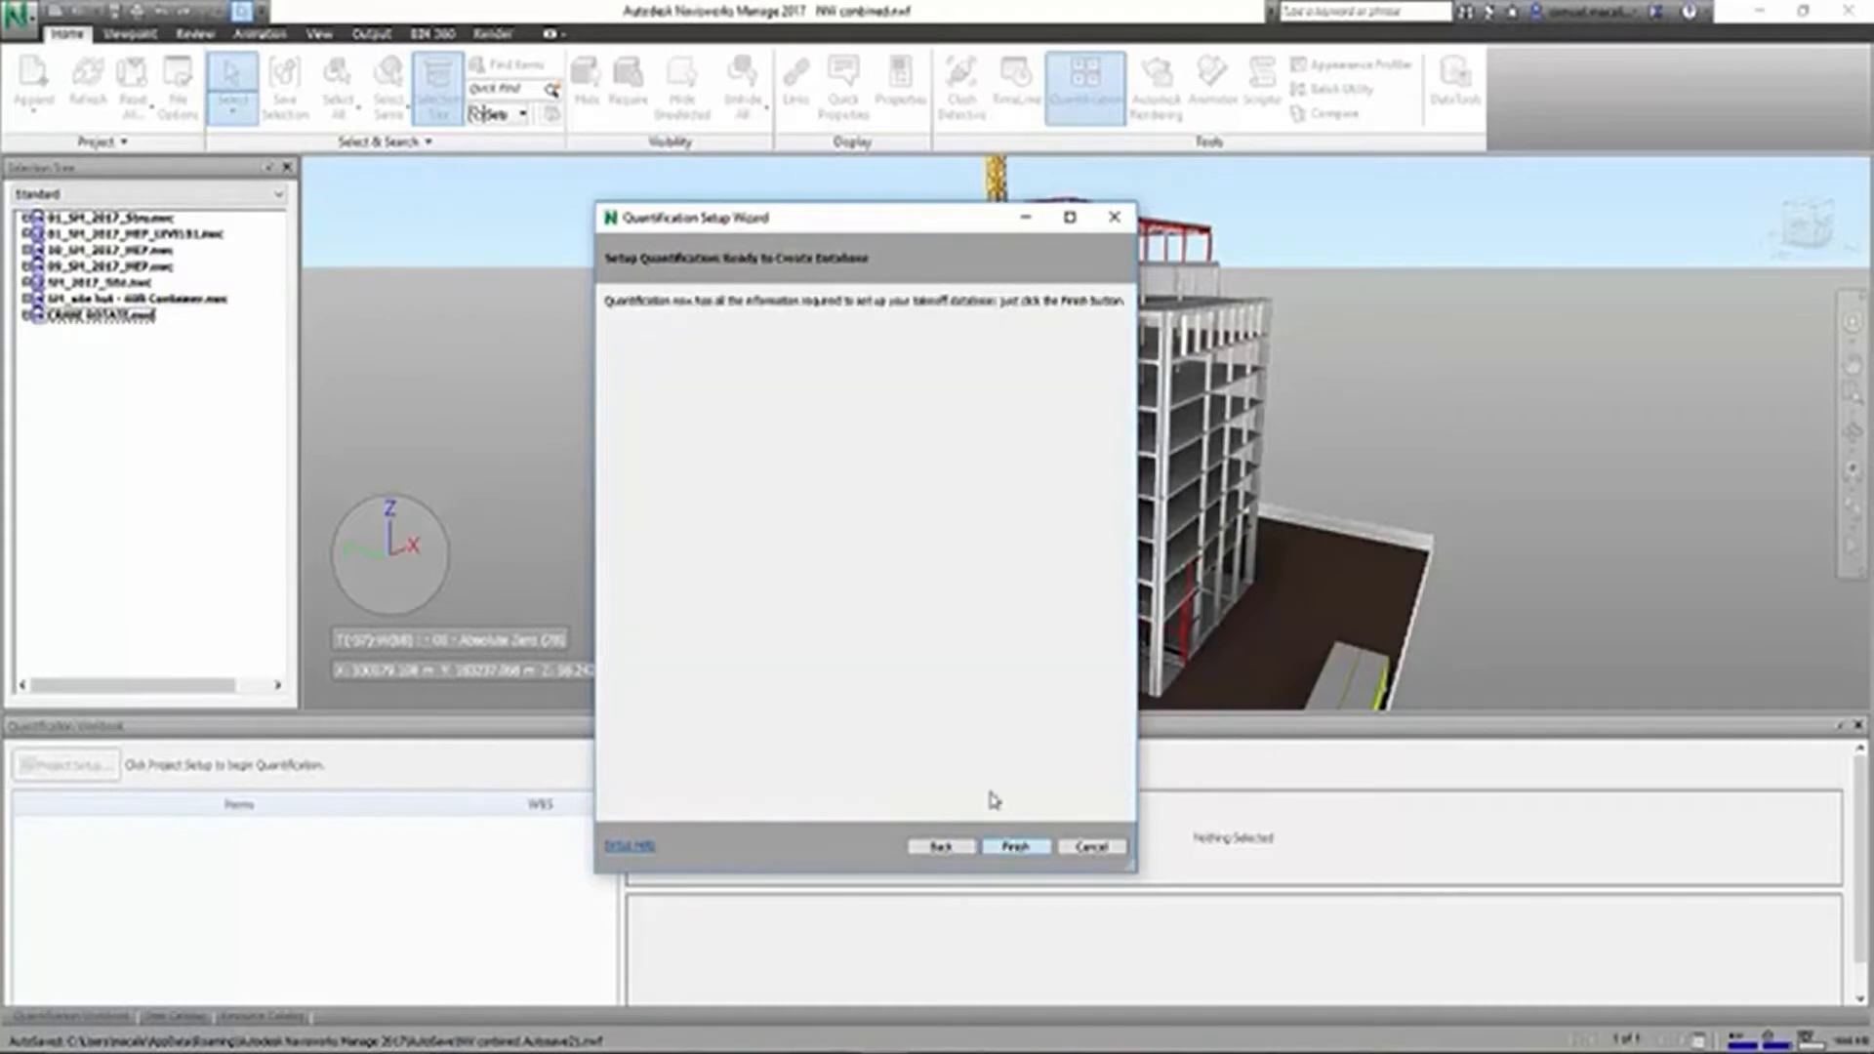
click(1029, 852)
- Enlarge the Quantification Workbook, expand the Shell and Substructure groups, and select the Basement Walls item under Basement Construction
drag(762, 716, 746, 524)
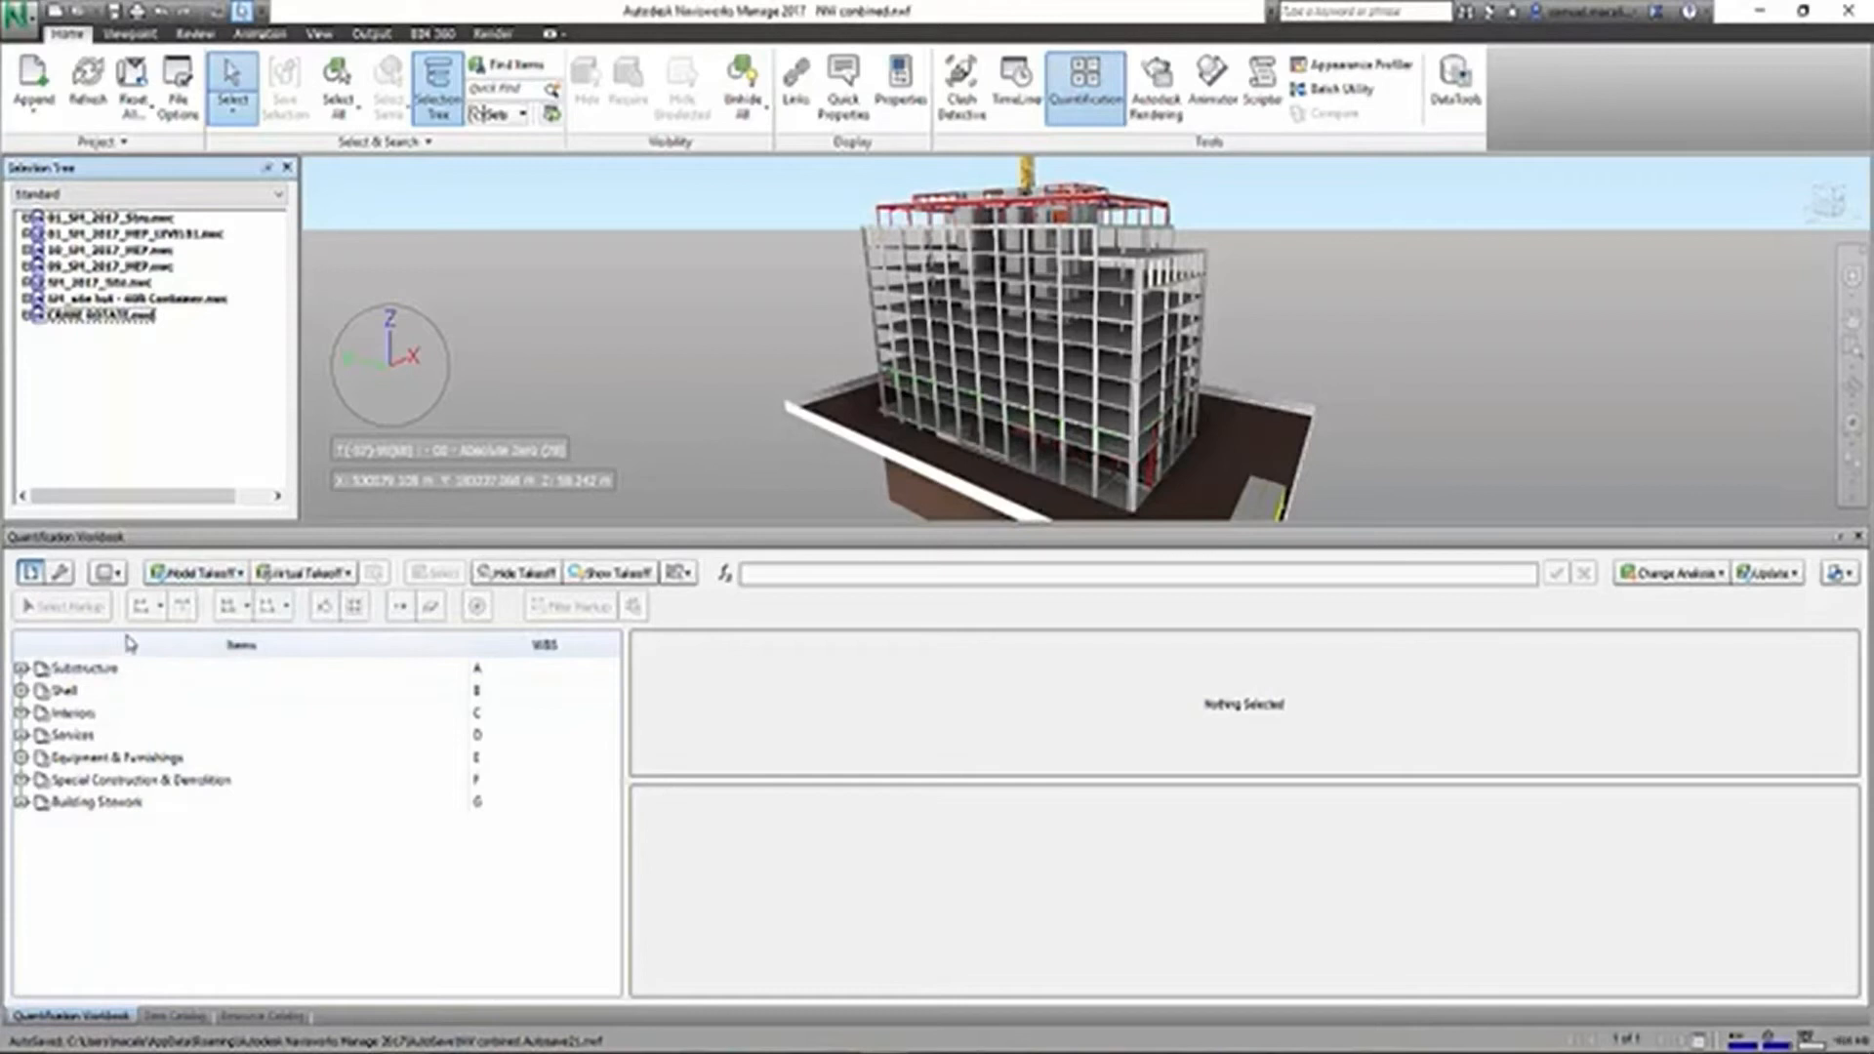
click(21, 690)
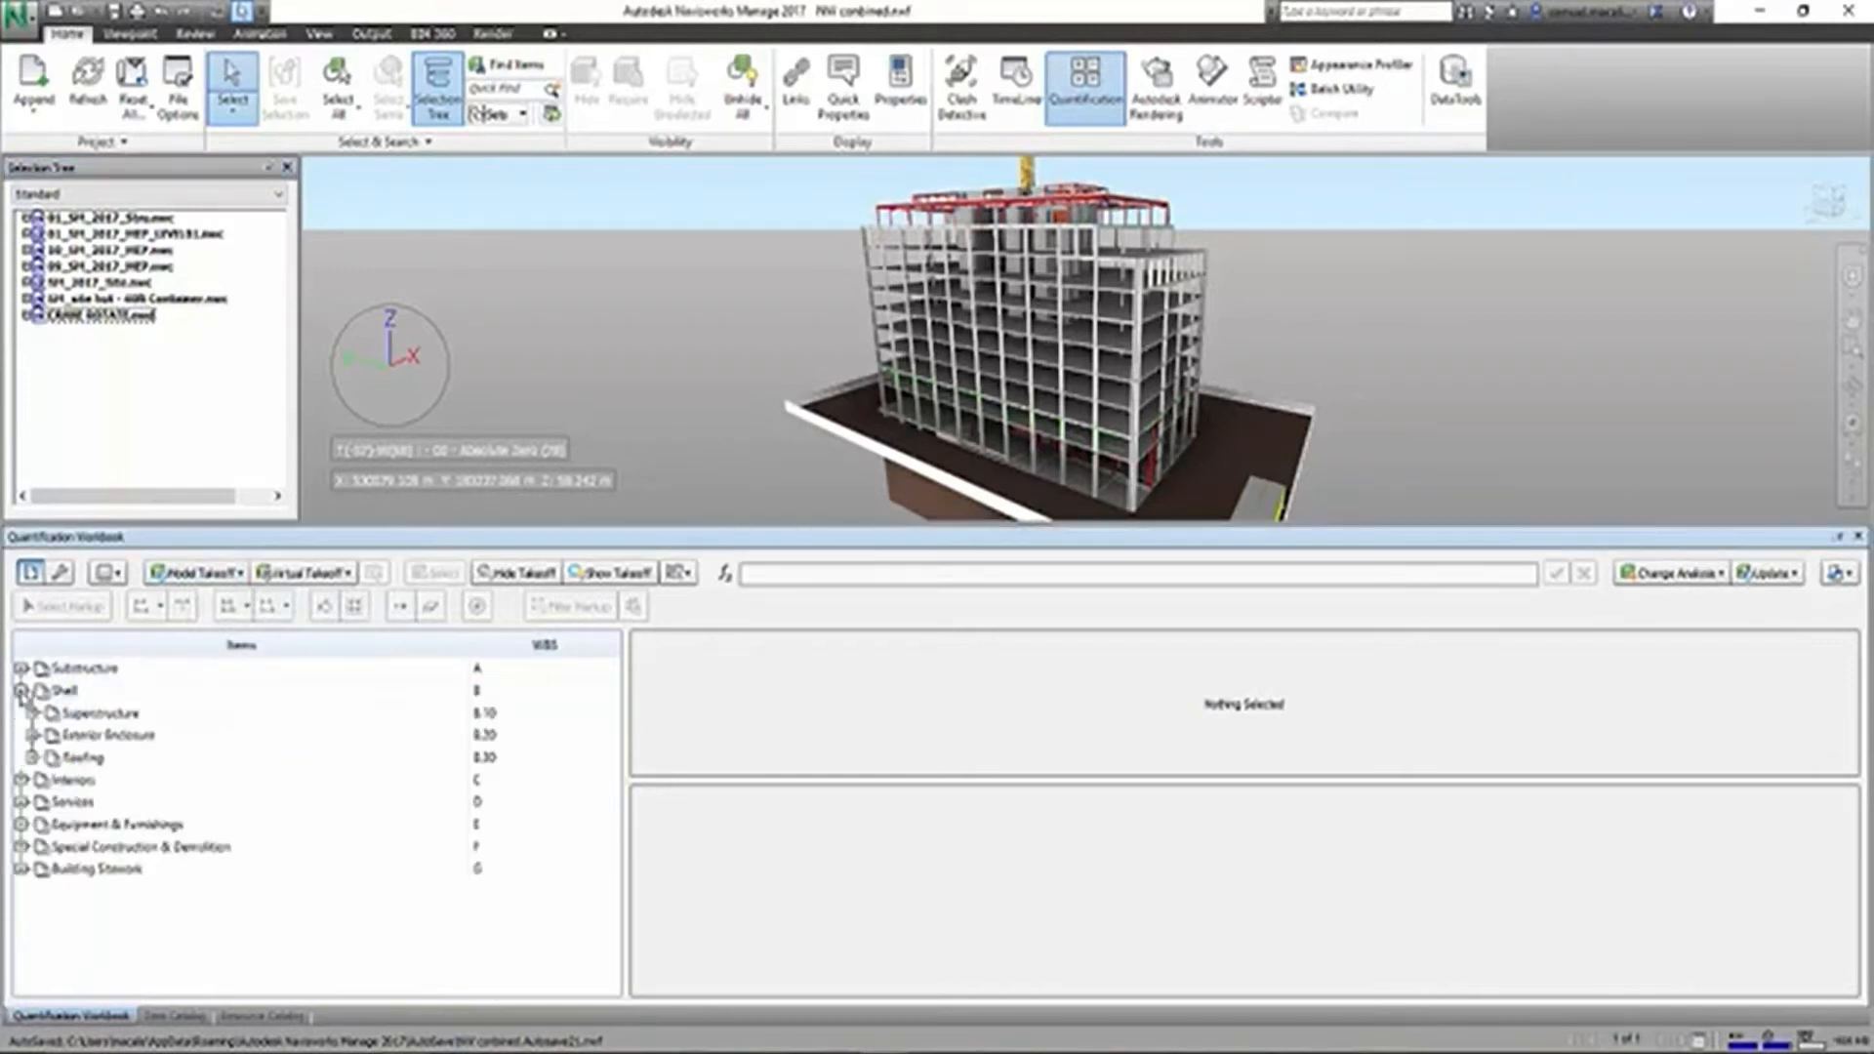
click(21, 668)
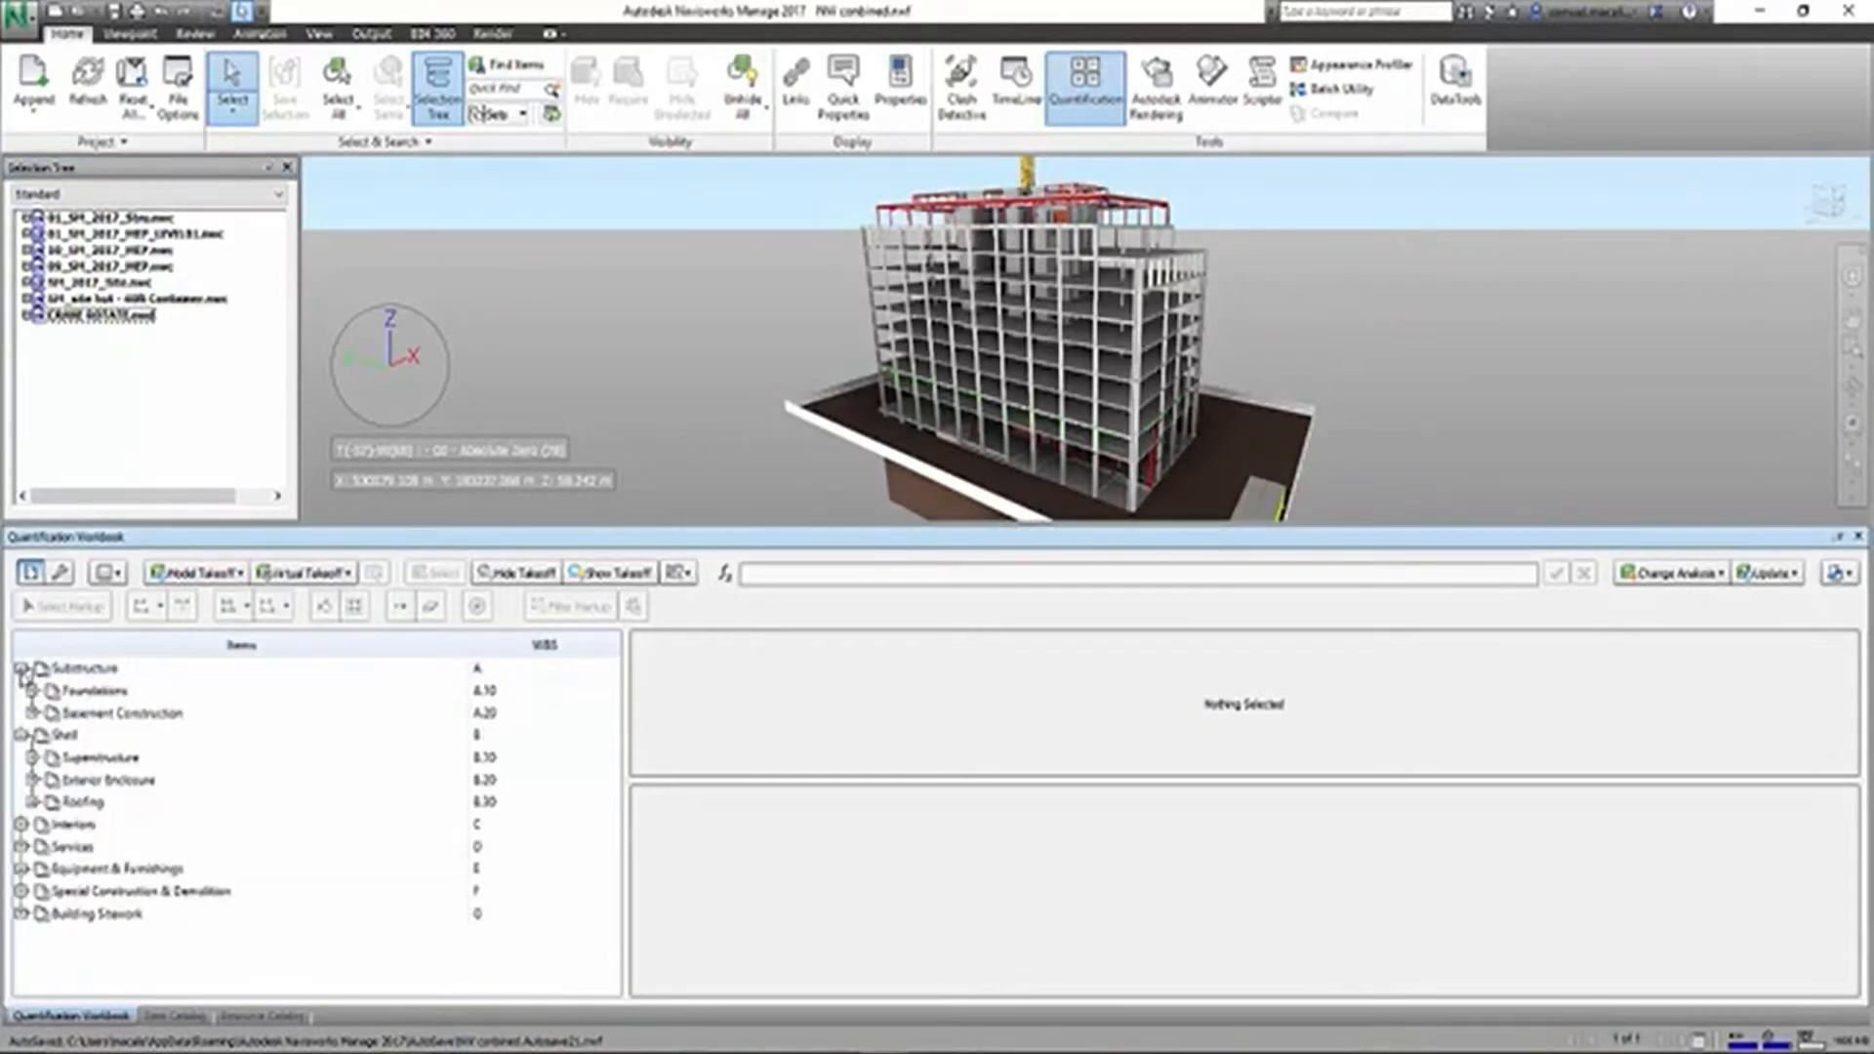
click(32, 690)
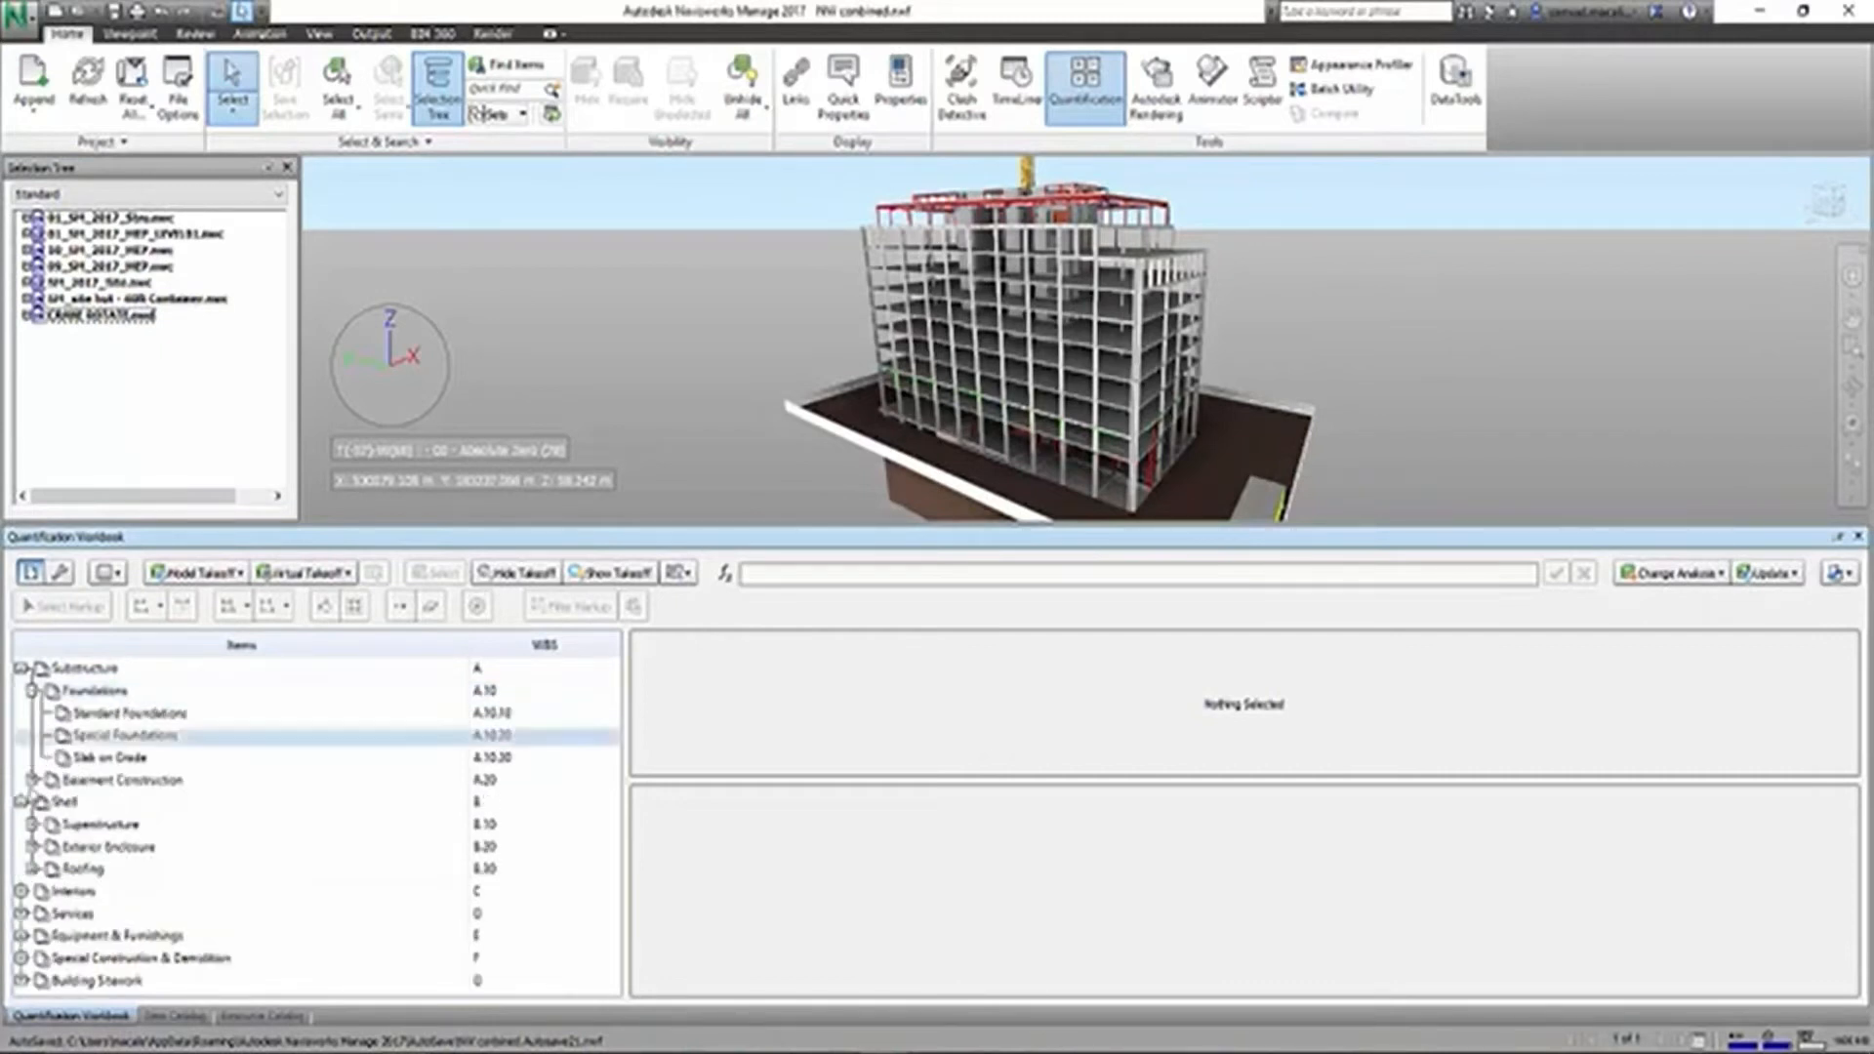
click(32, 779)
scroll(277, 790, down, 1)
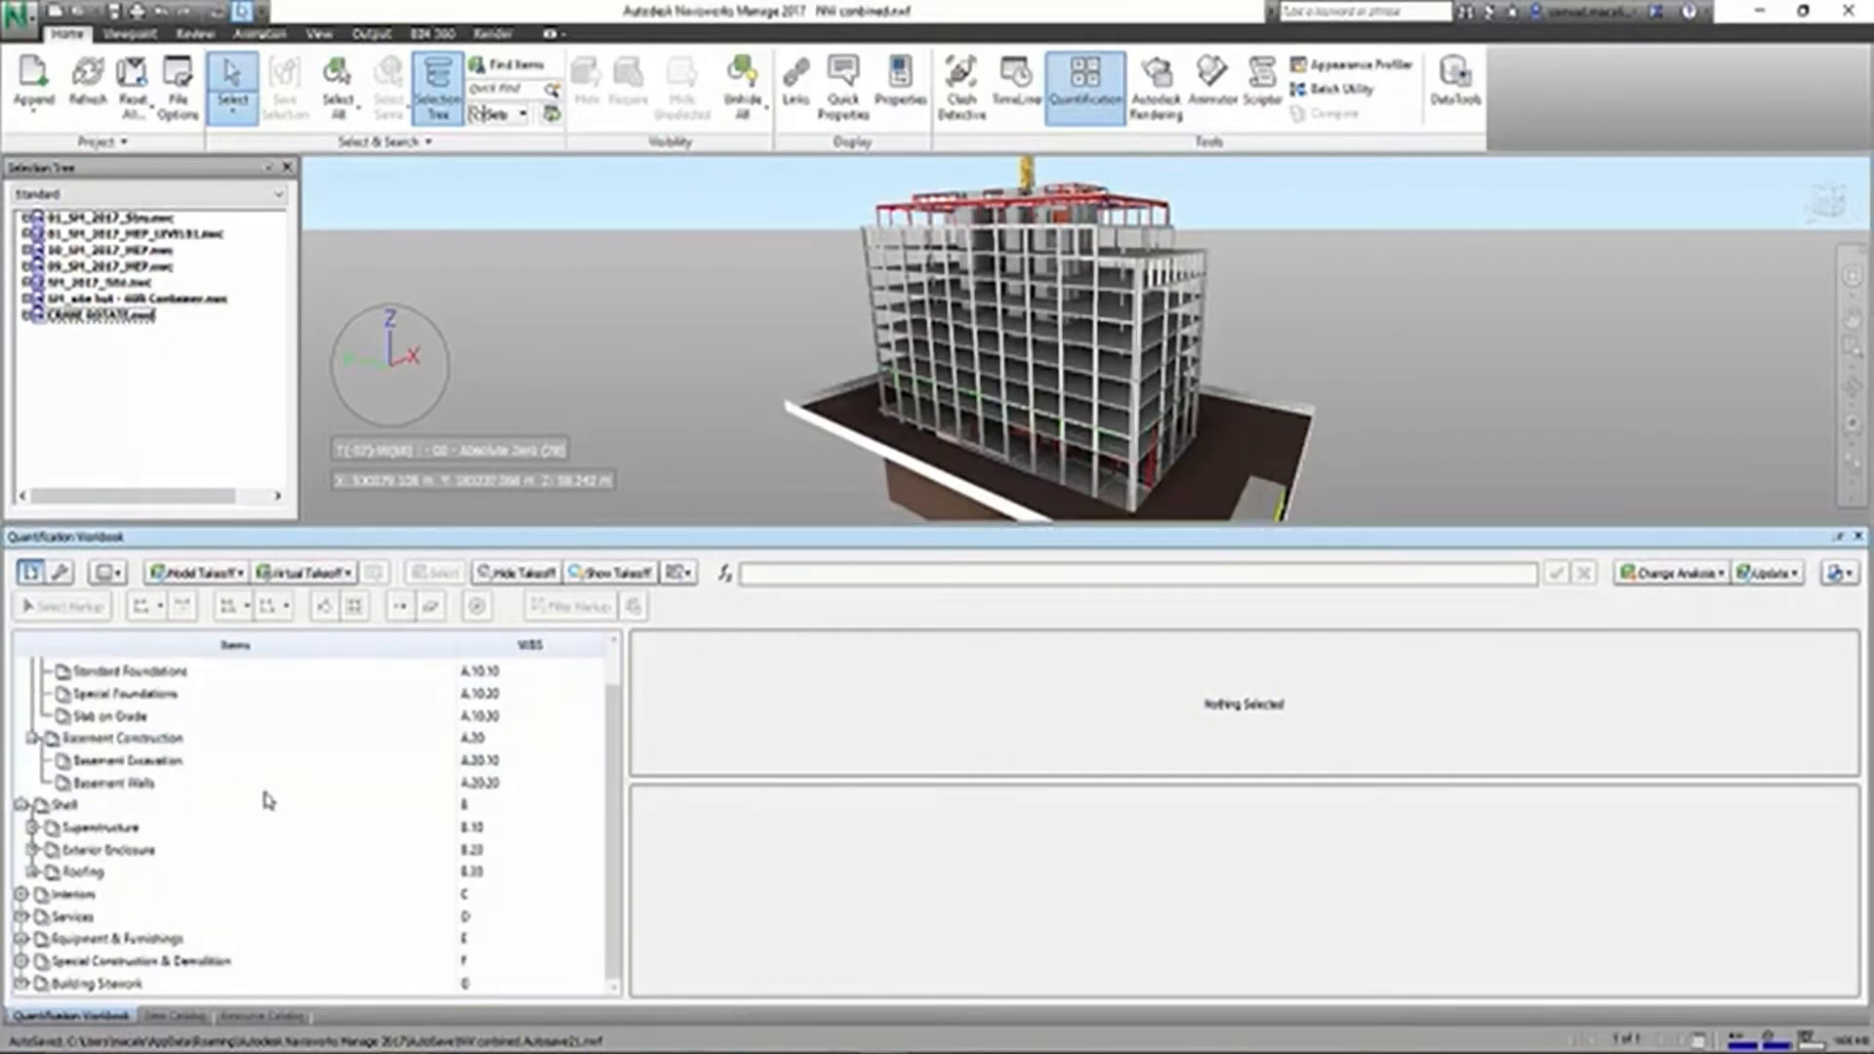
click(115, 784)
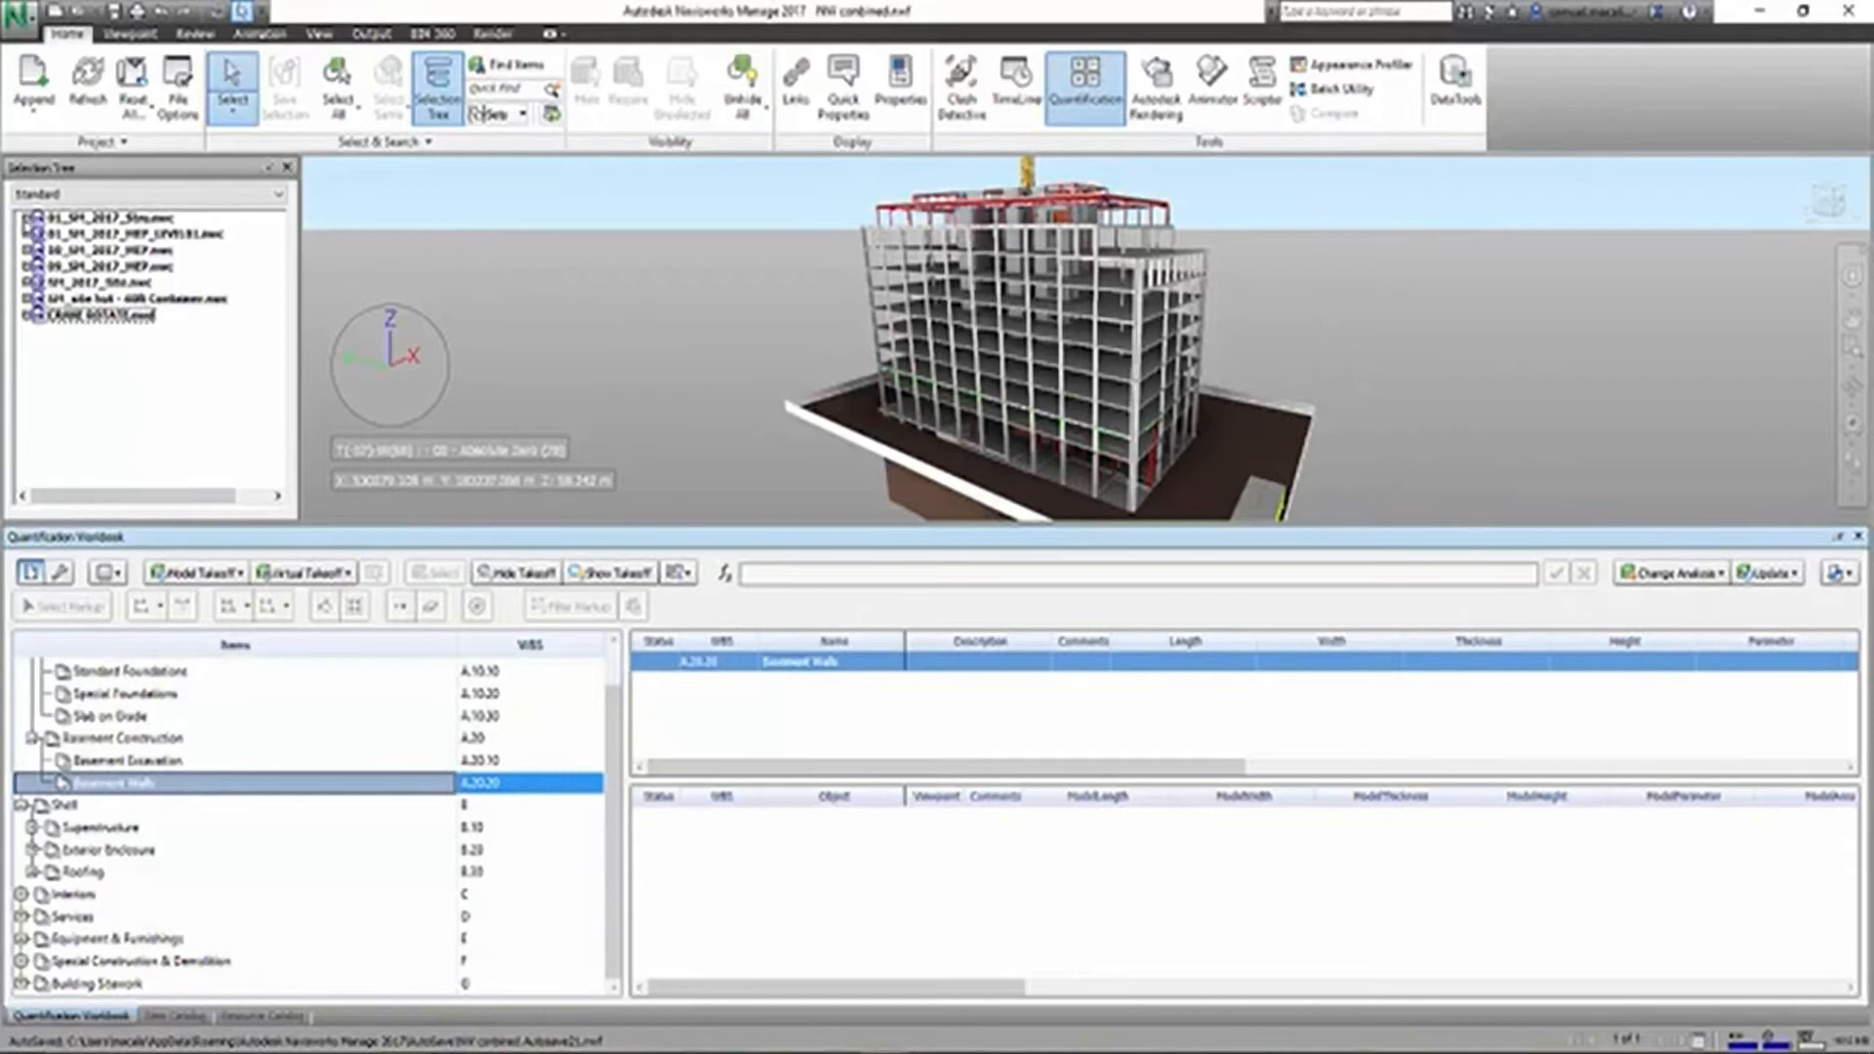
- Select the Walls categories of both the lower and upper basement levels in the 01_SM_2017_Stru.nwc model
click(27, 218)
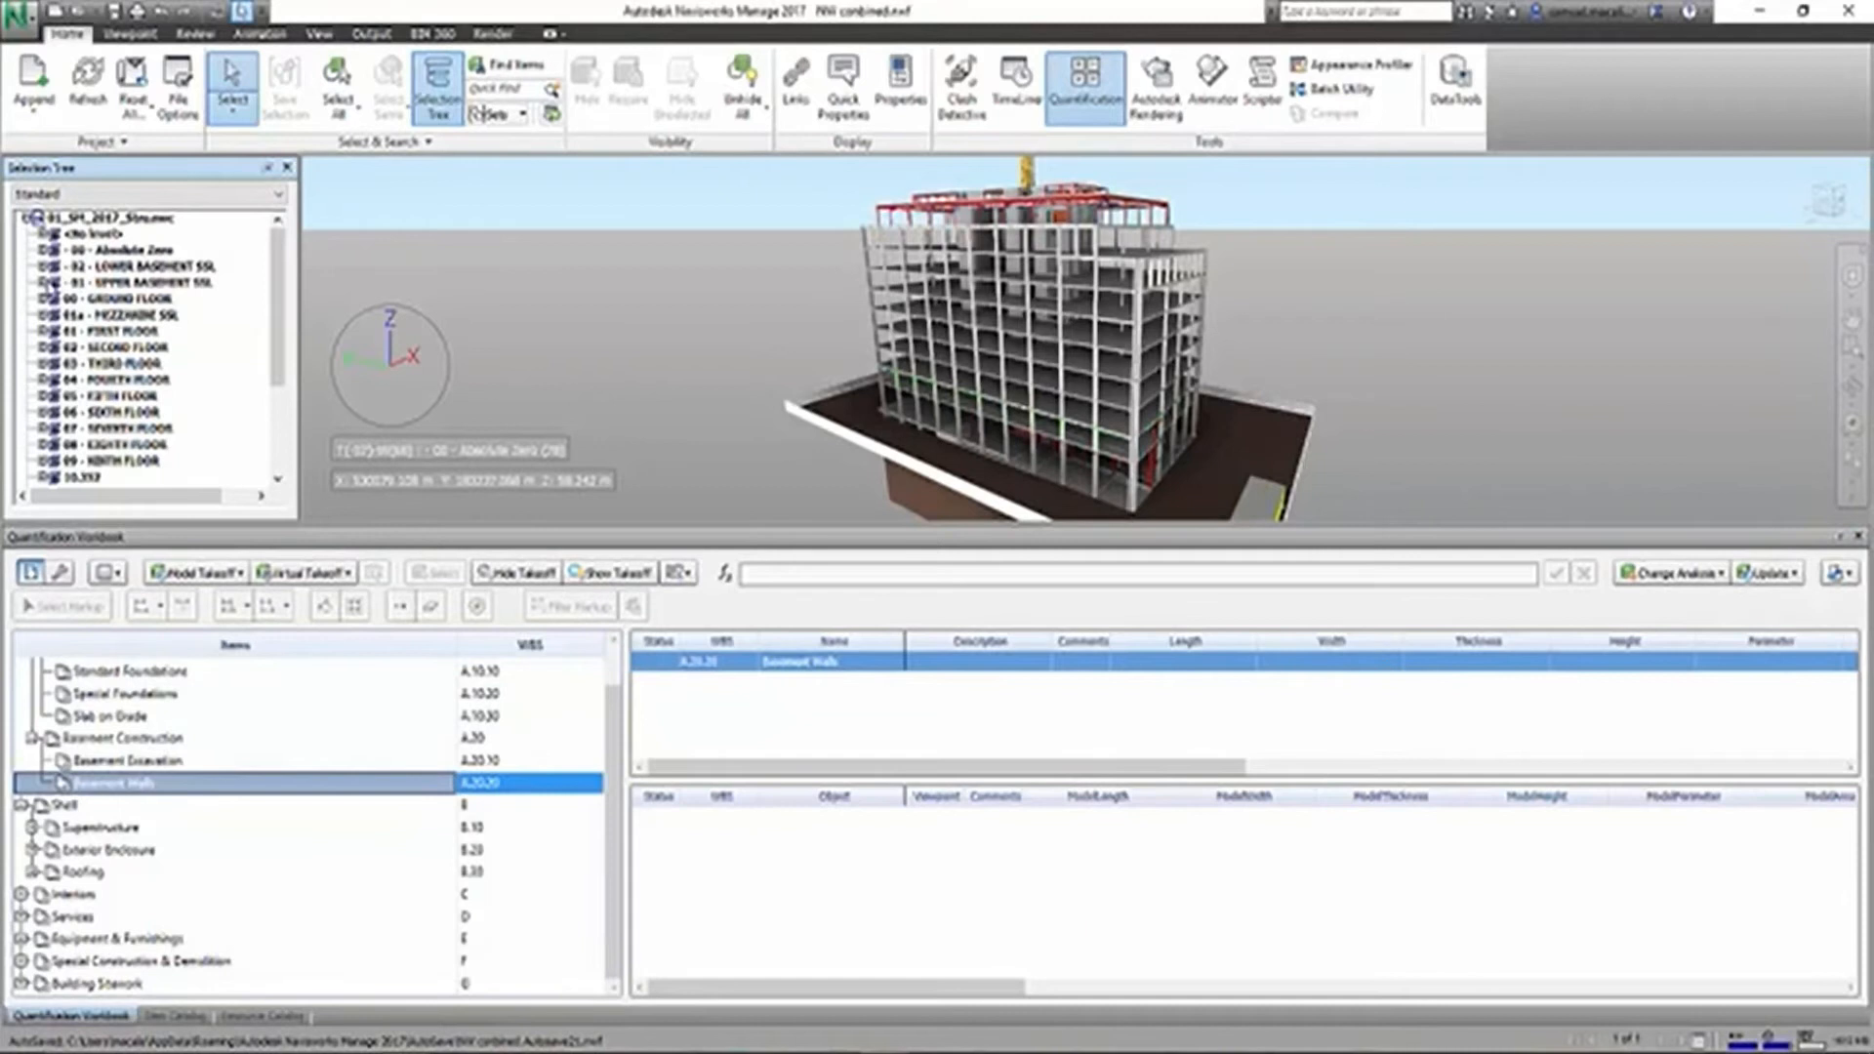
click(42, 283)
click(42, 266)
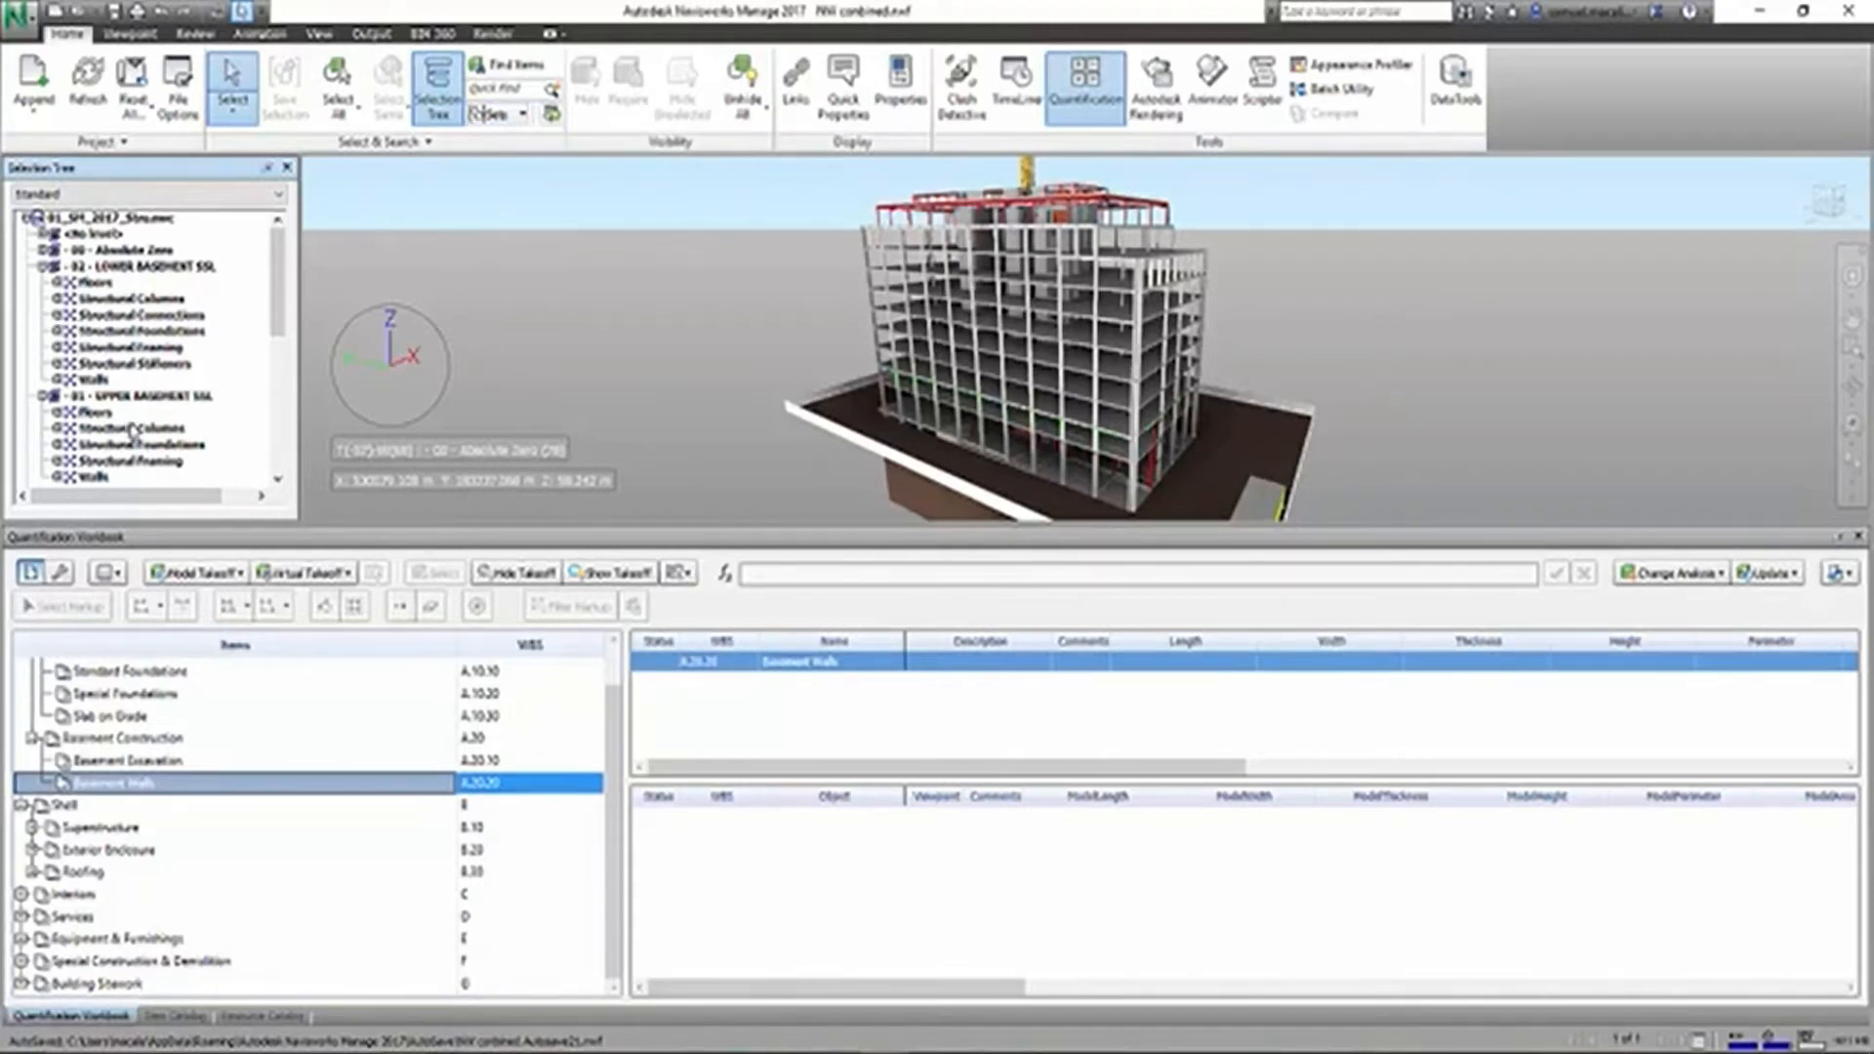
click(95, 379)
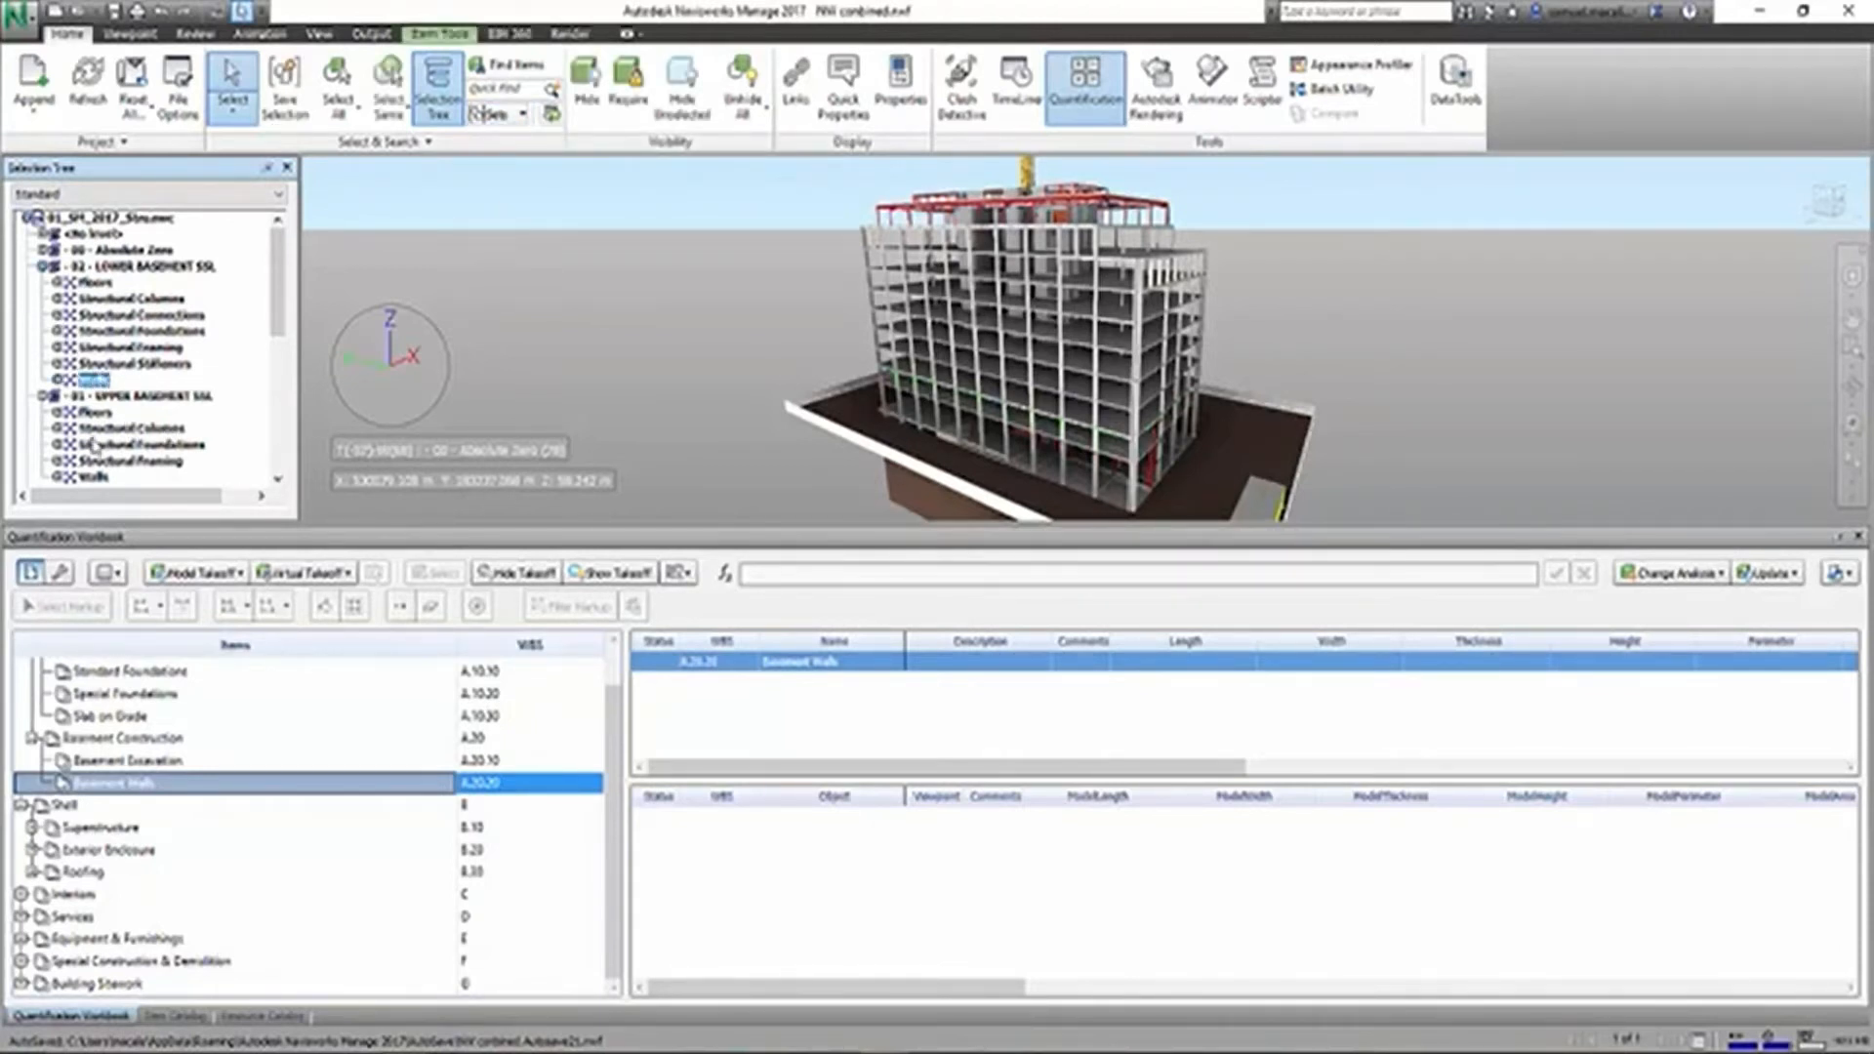
ctrl+click(94, 478)
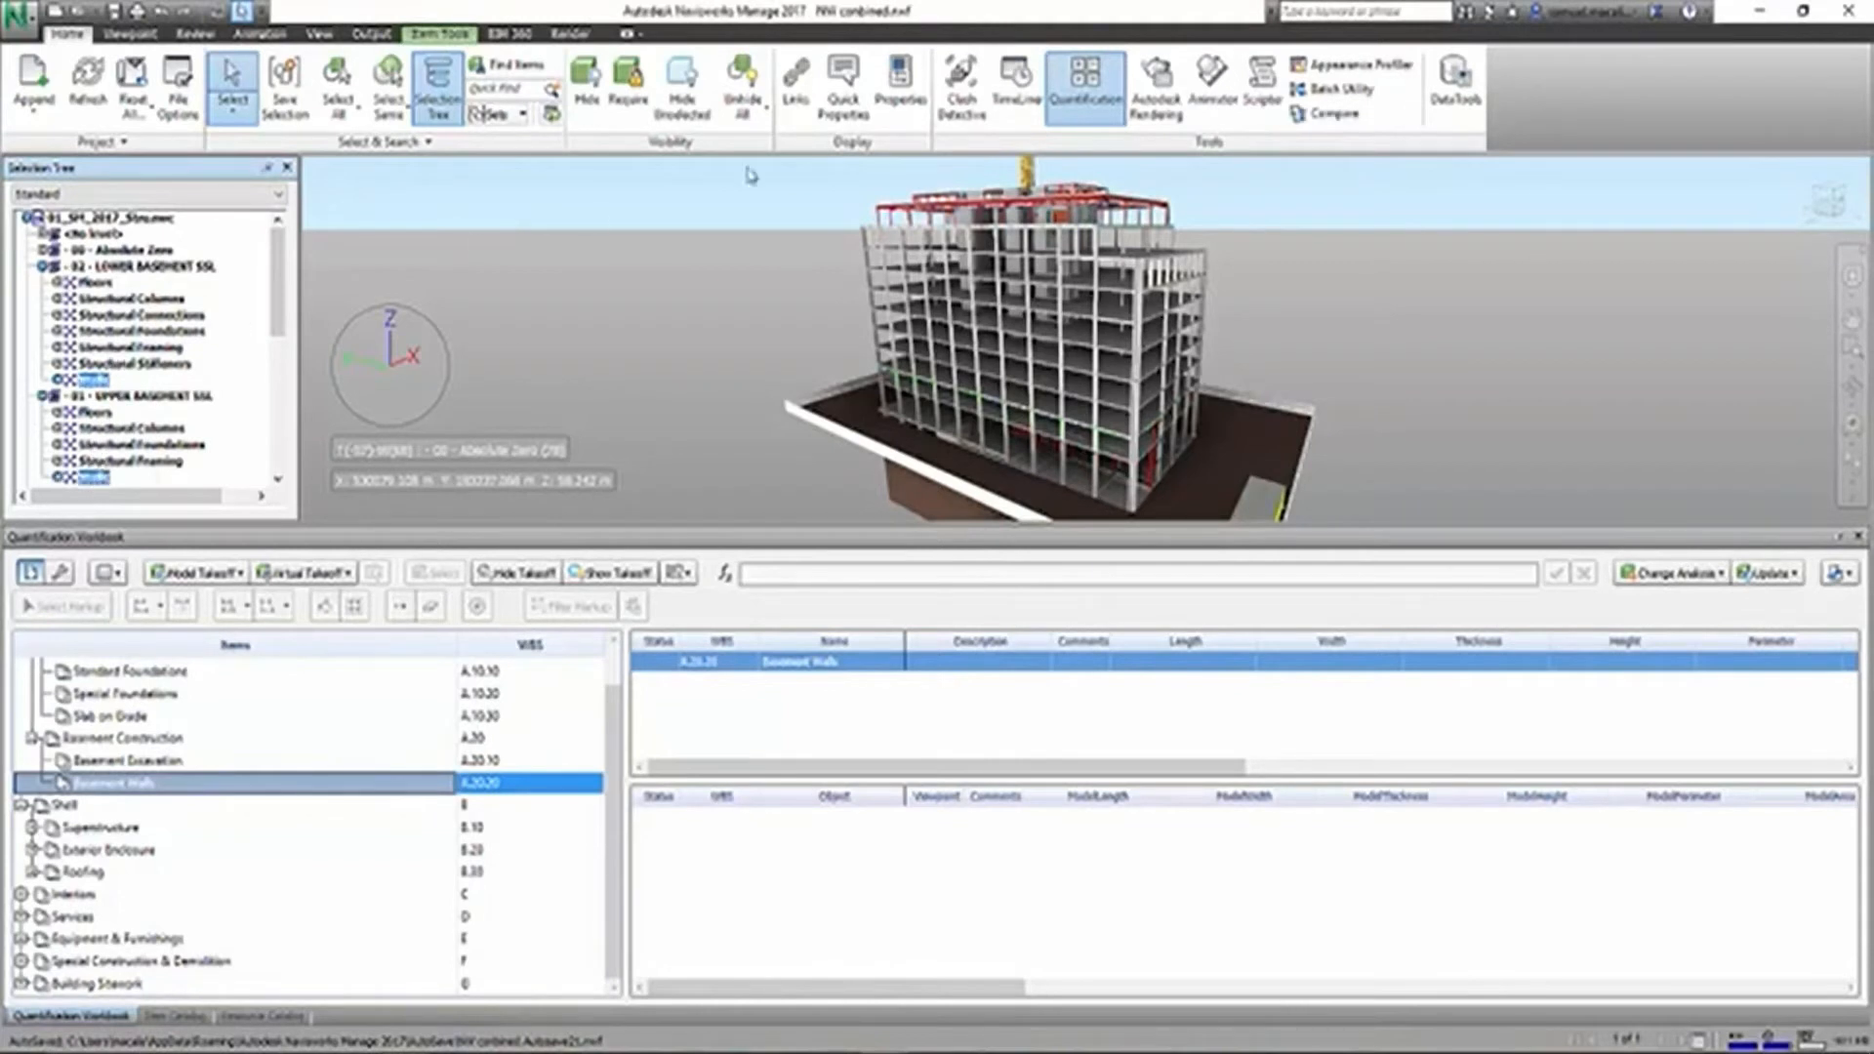
- Hide all unselected model items and take off the selected walls to the Basement Walls item
click(683, 97)
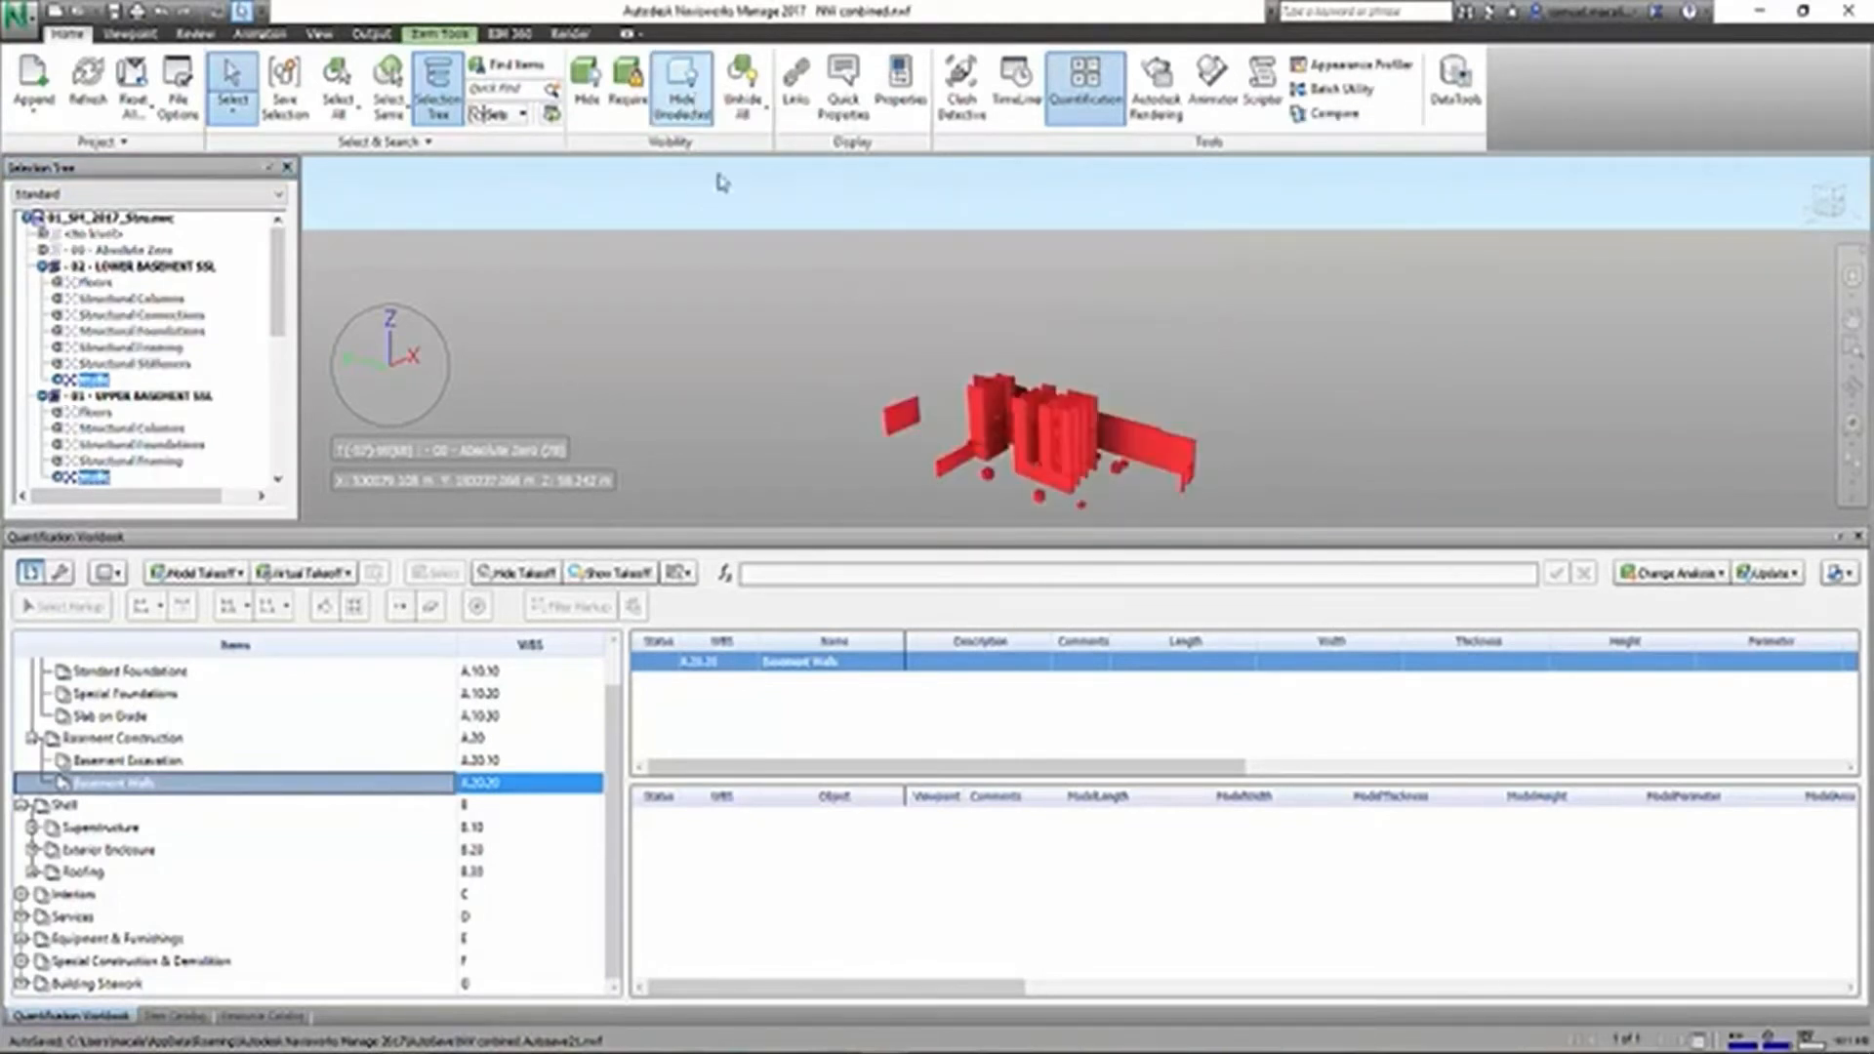
scroll(969, 381, up, 5)
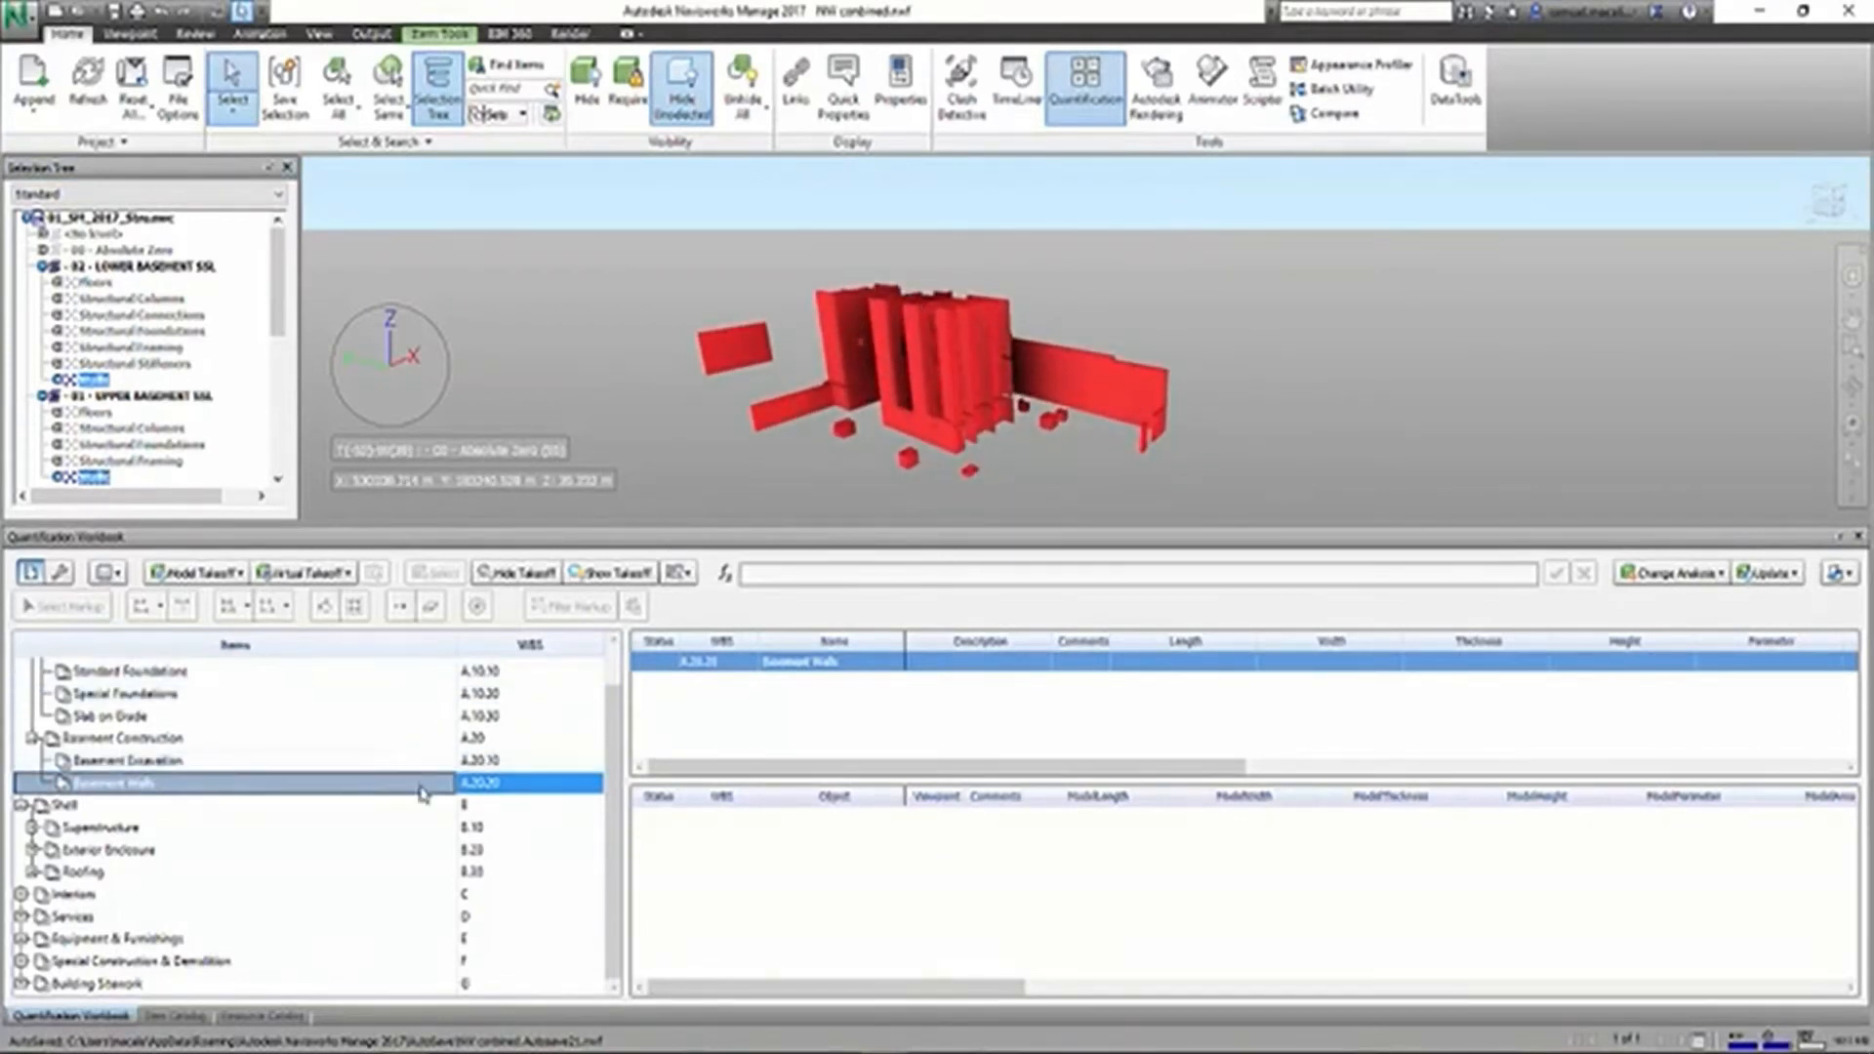
click(233, 573)
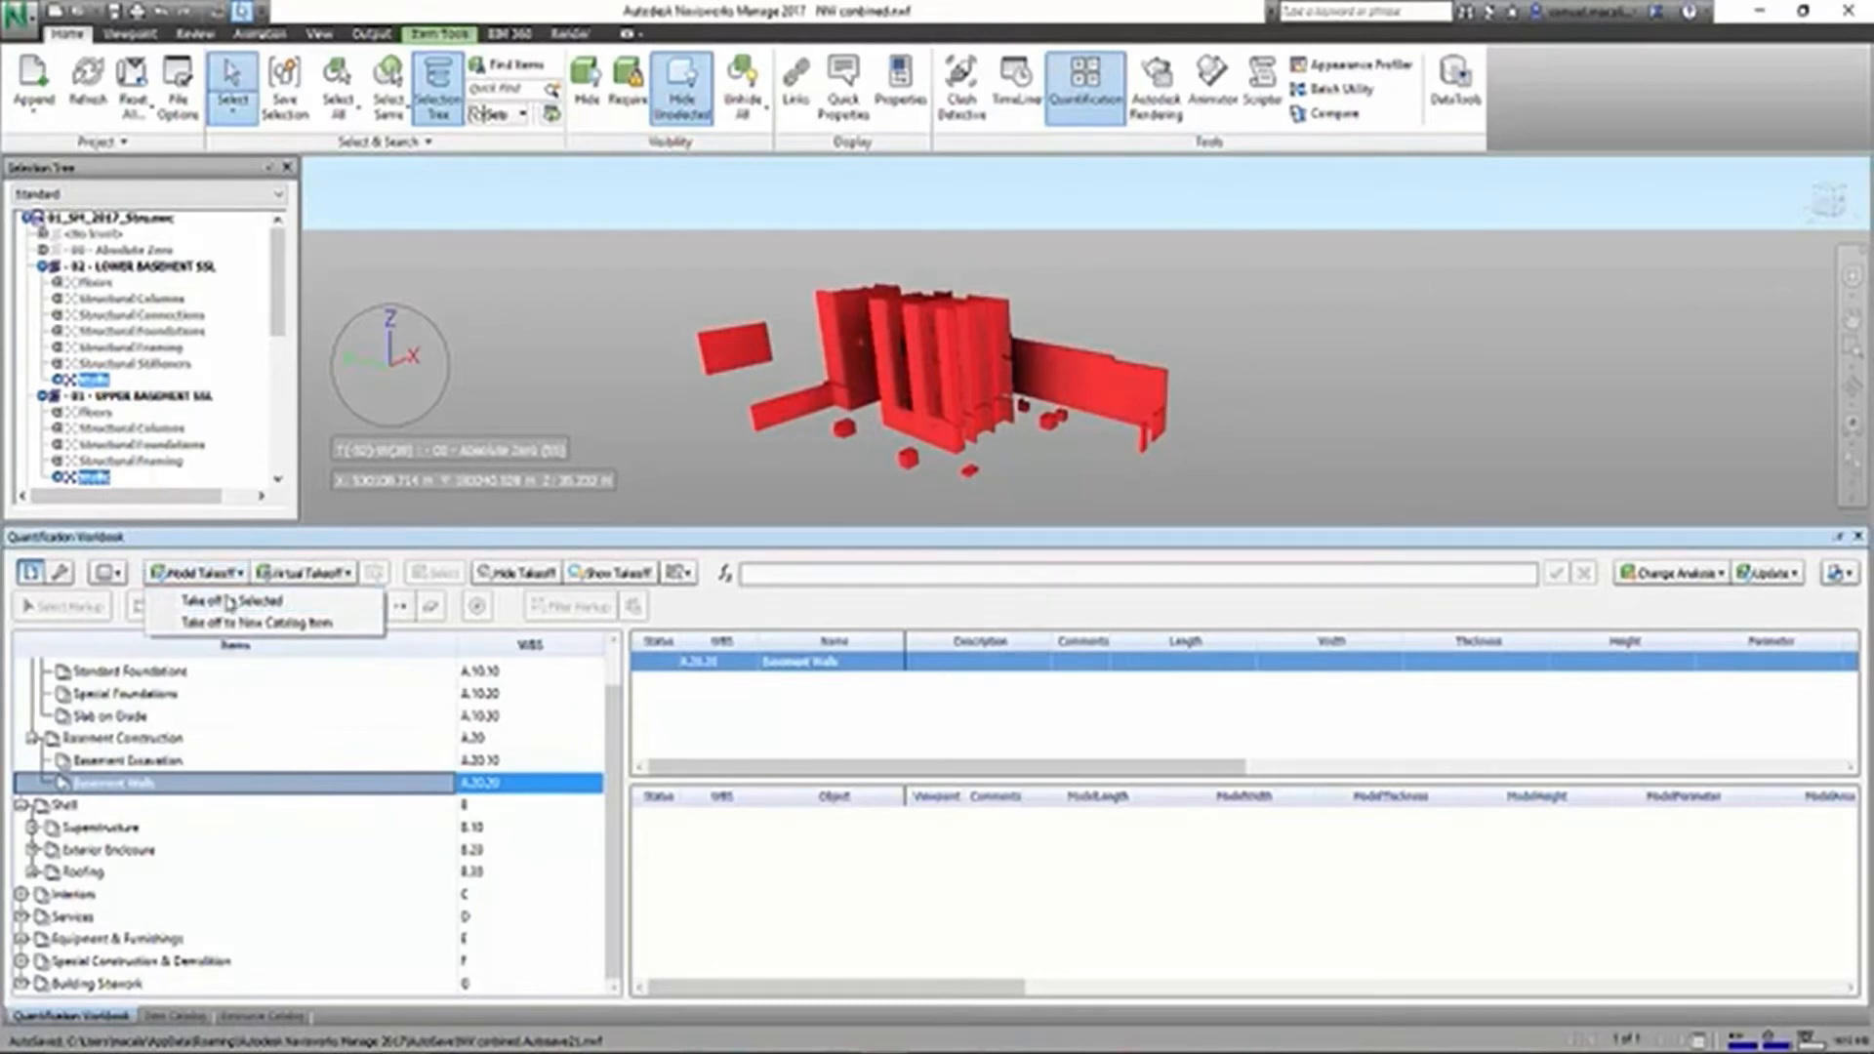
click(230, 601)
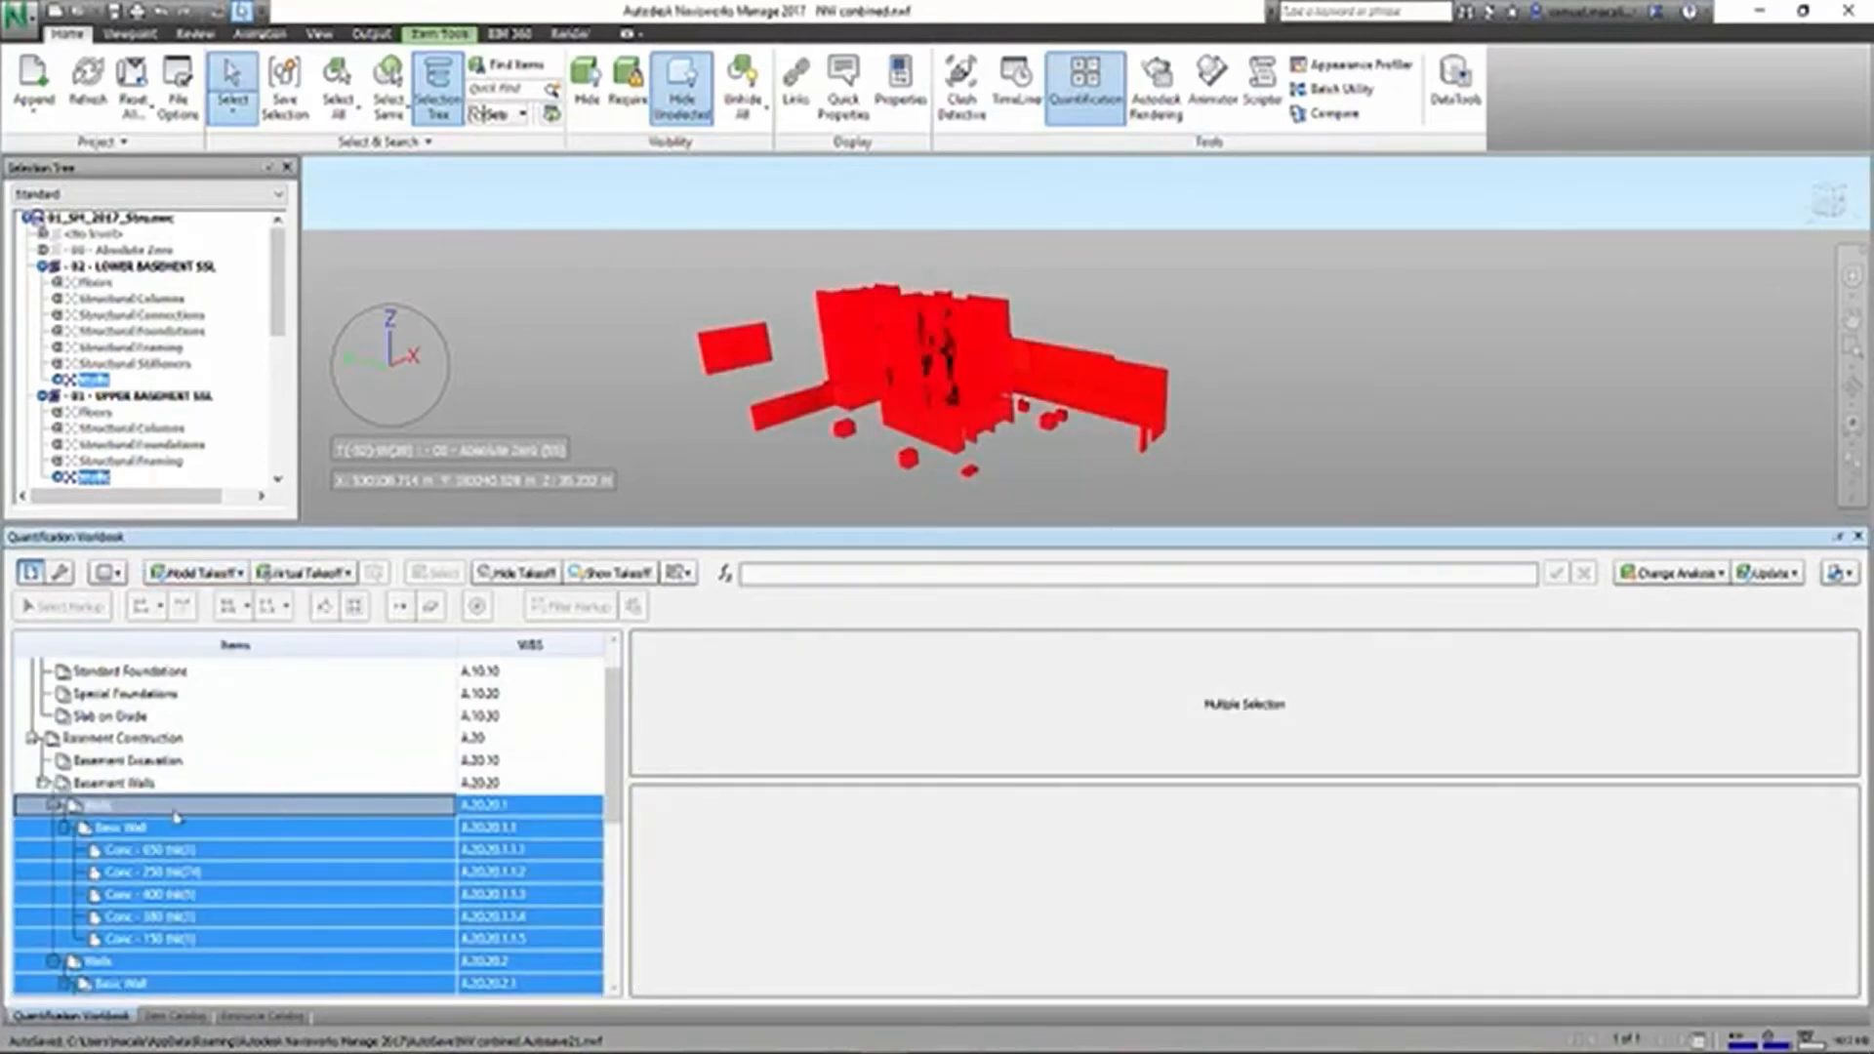
- Examine the quantities taken off for the first Basic Wall group and its concrete wall types, including area, volume and count
drag(606, 769, 606, 827)
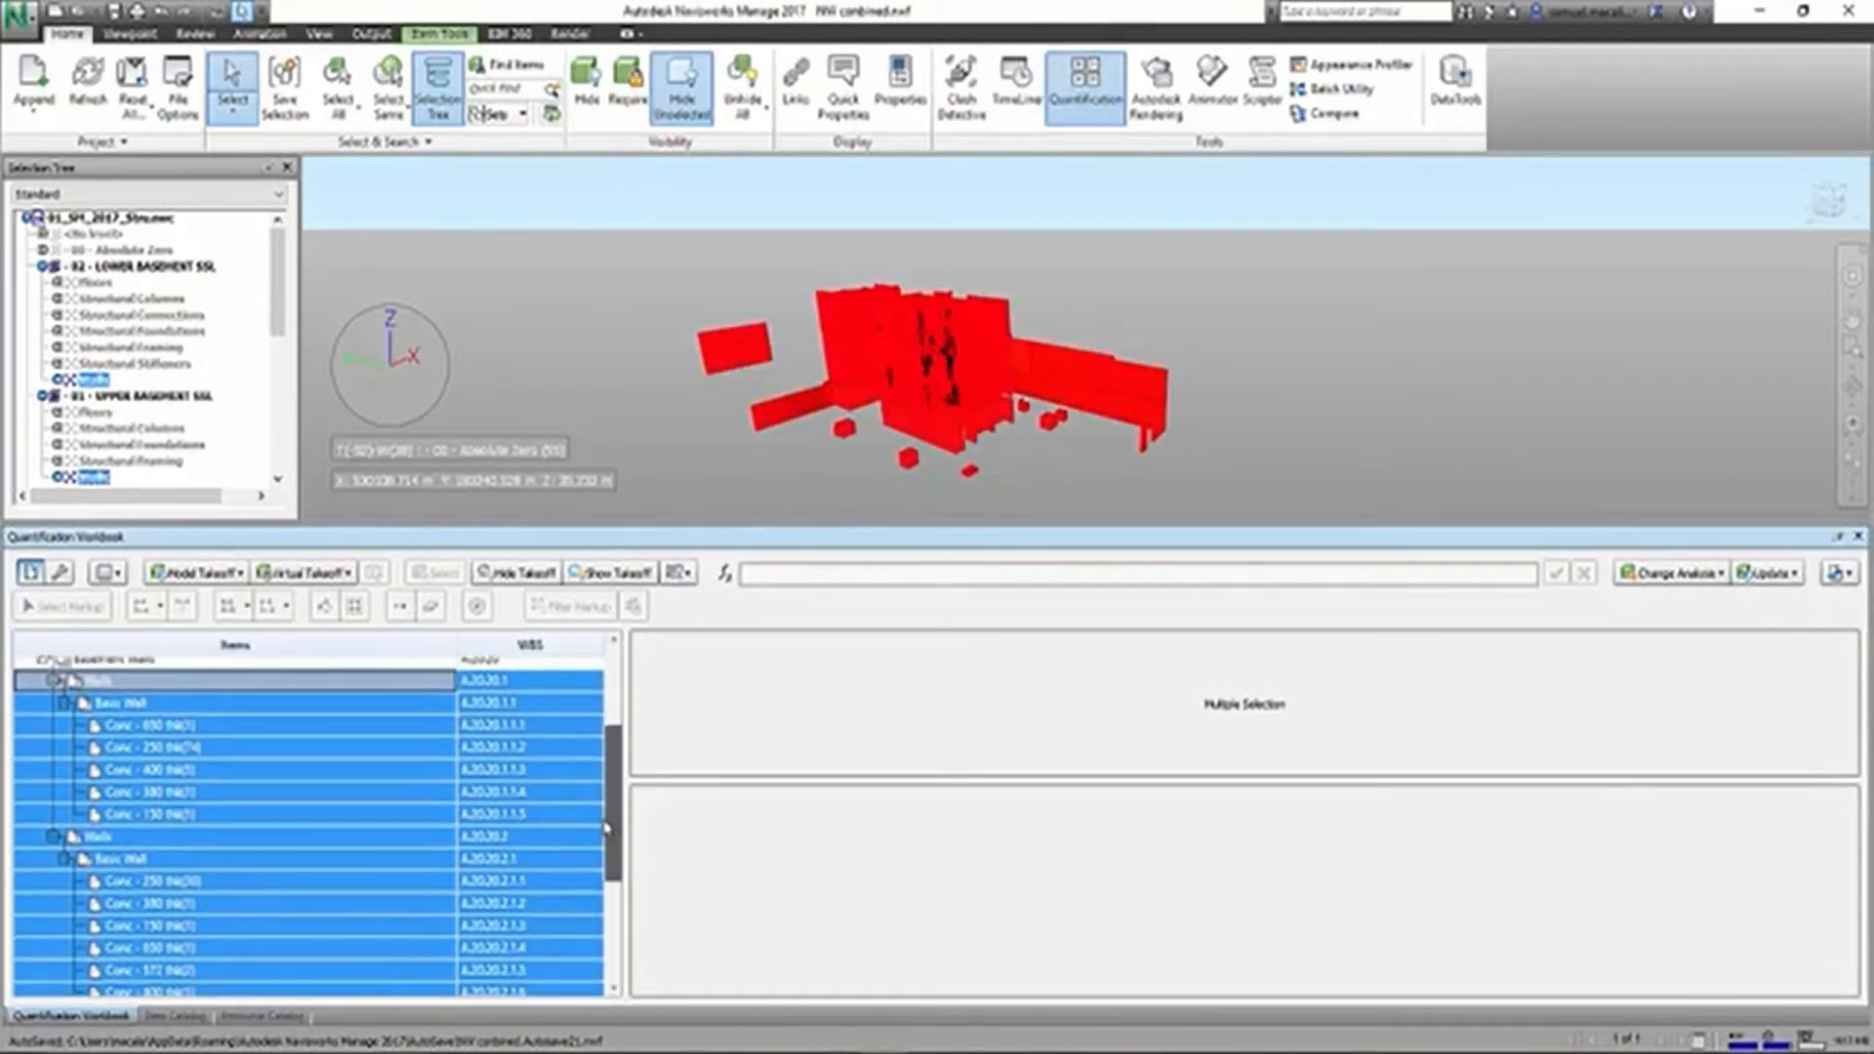
click(122, 707)
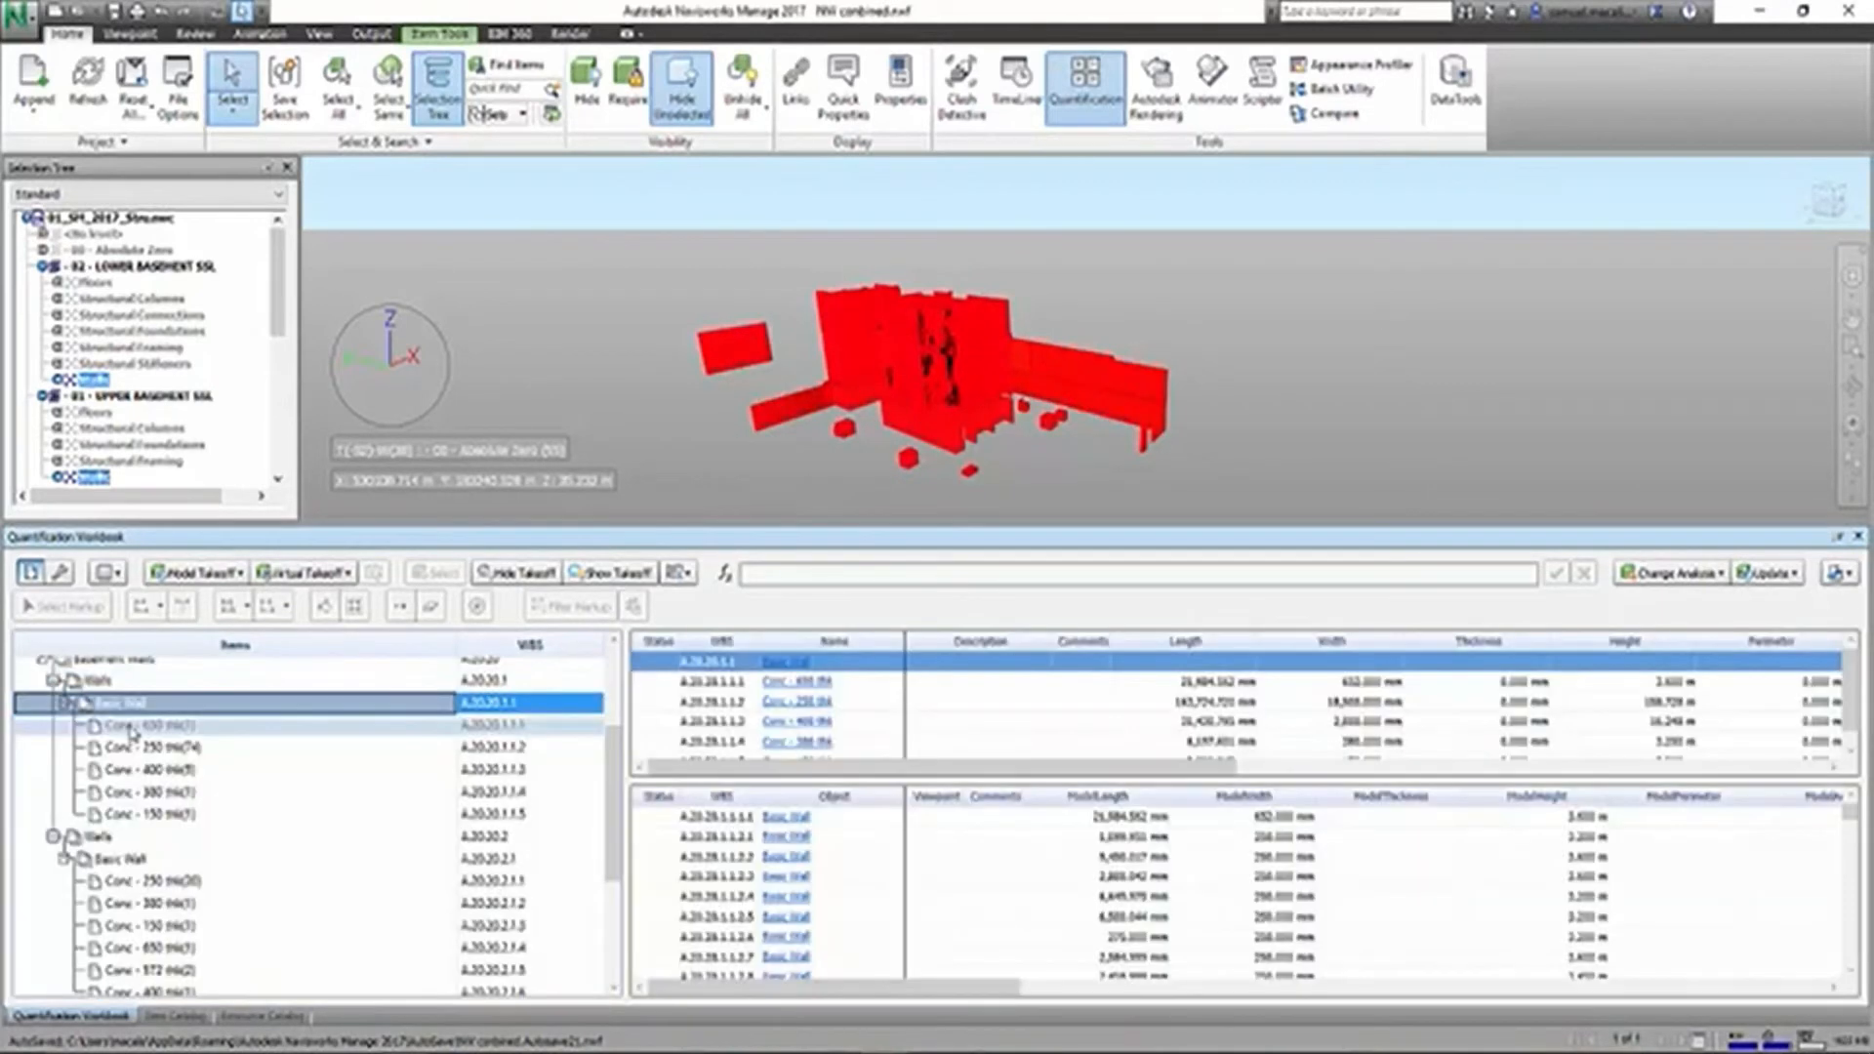
click(131, 725)
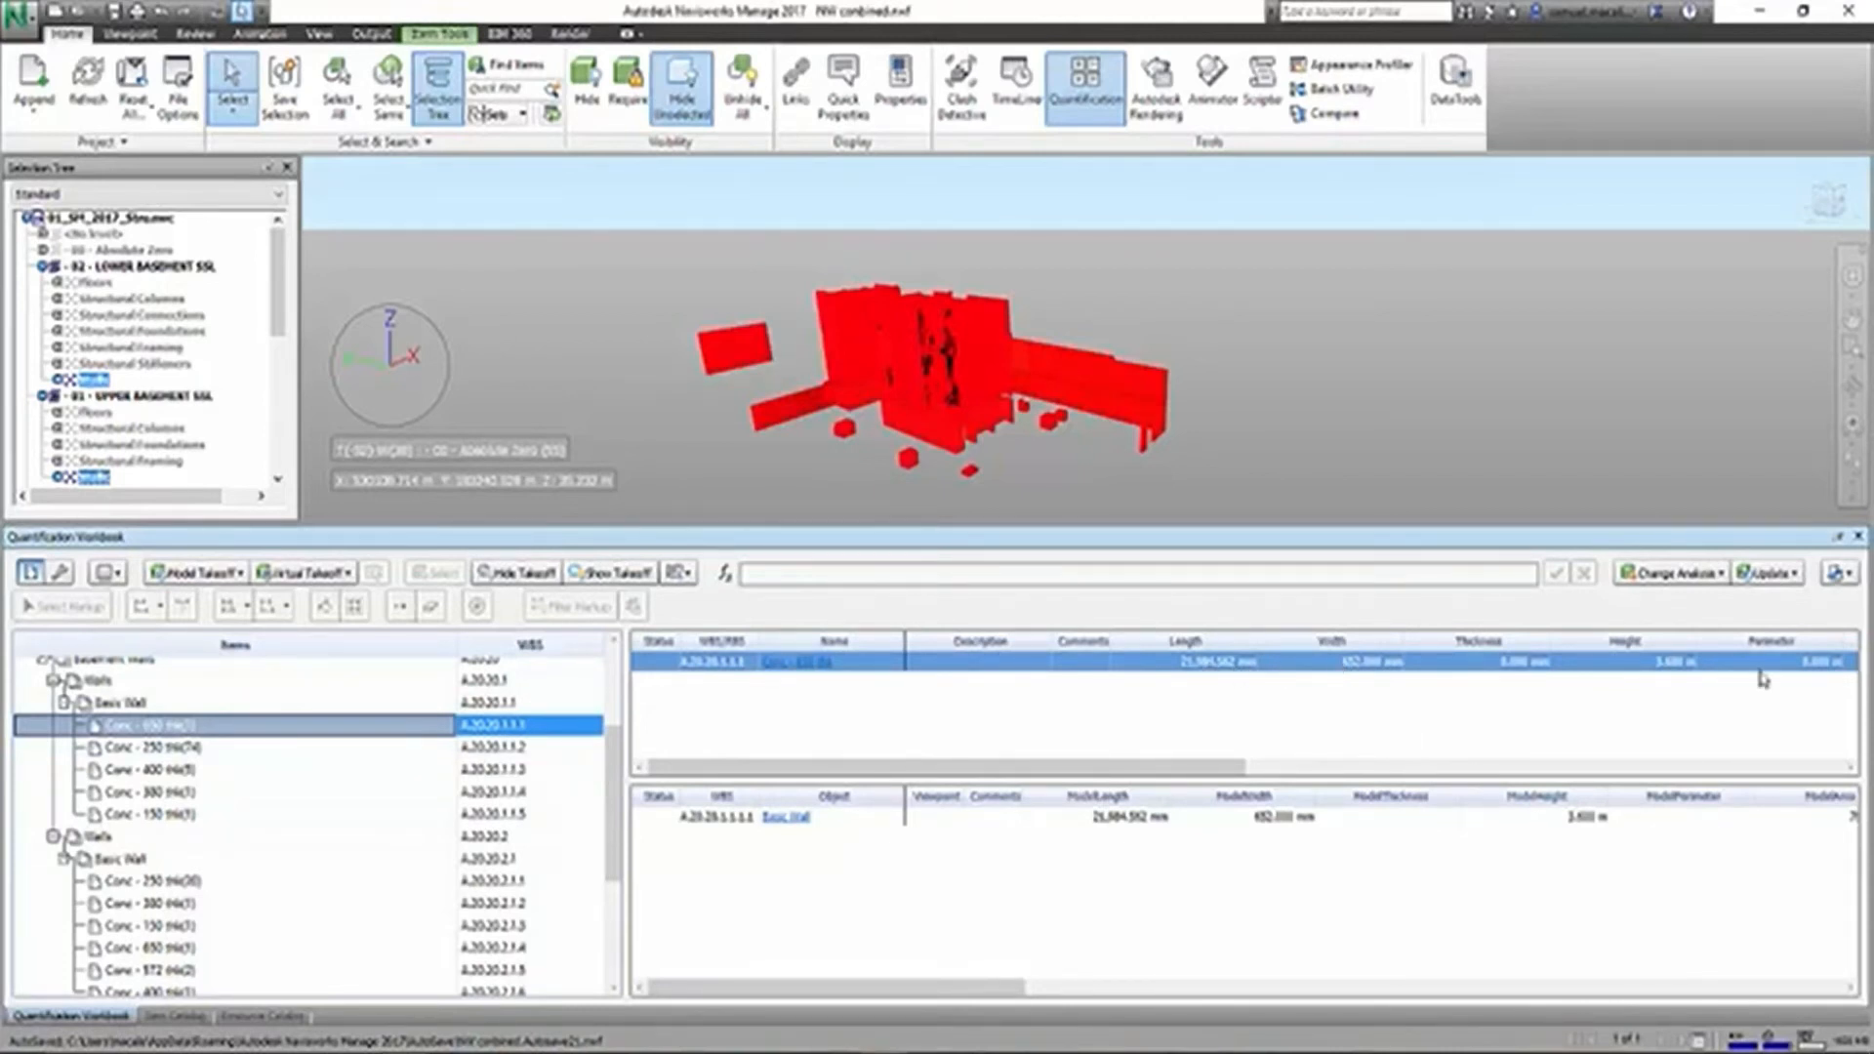
drag(1220, 766, 1842, 773)
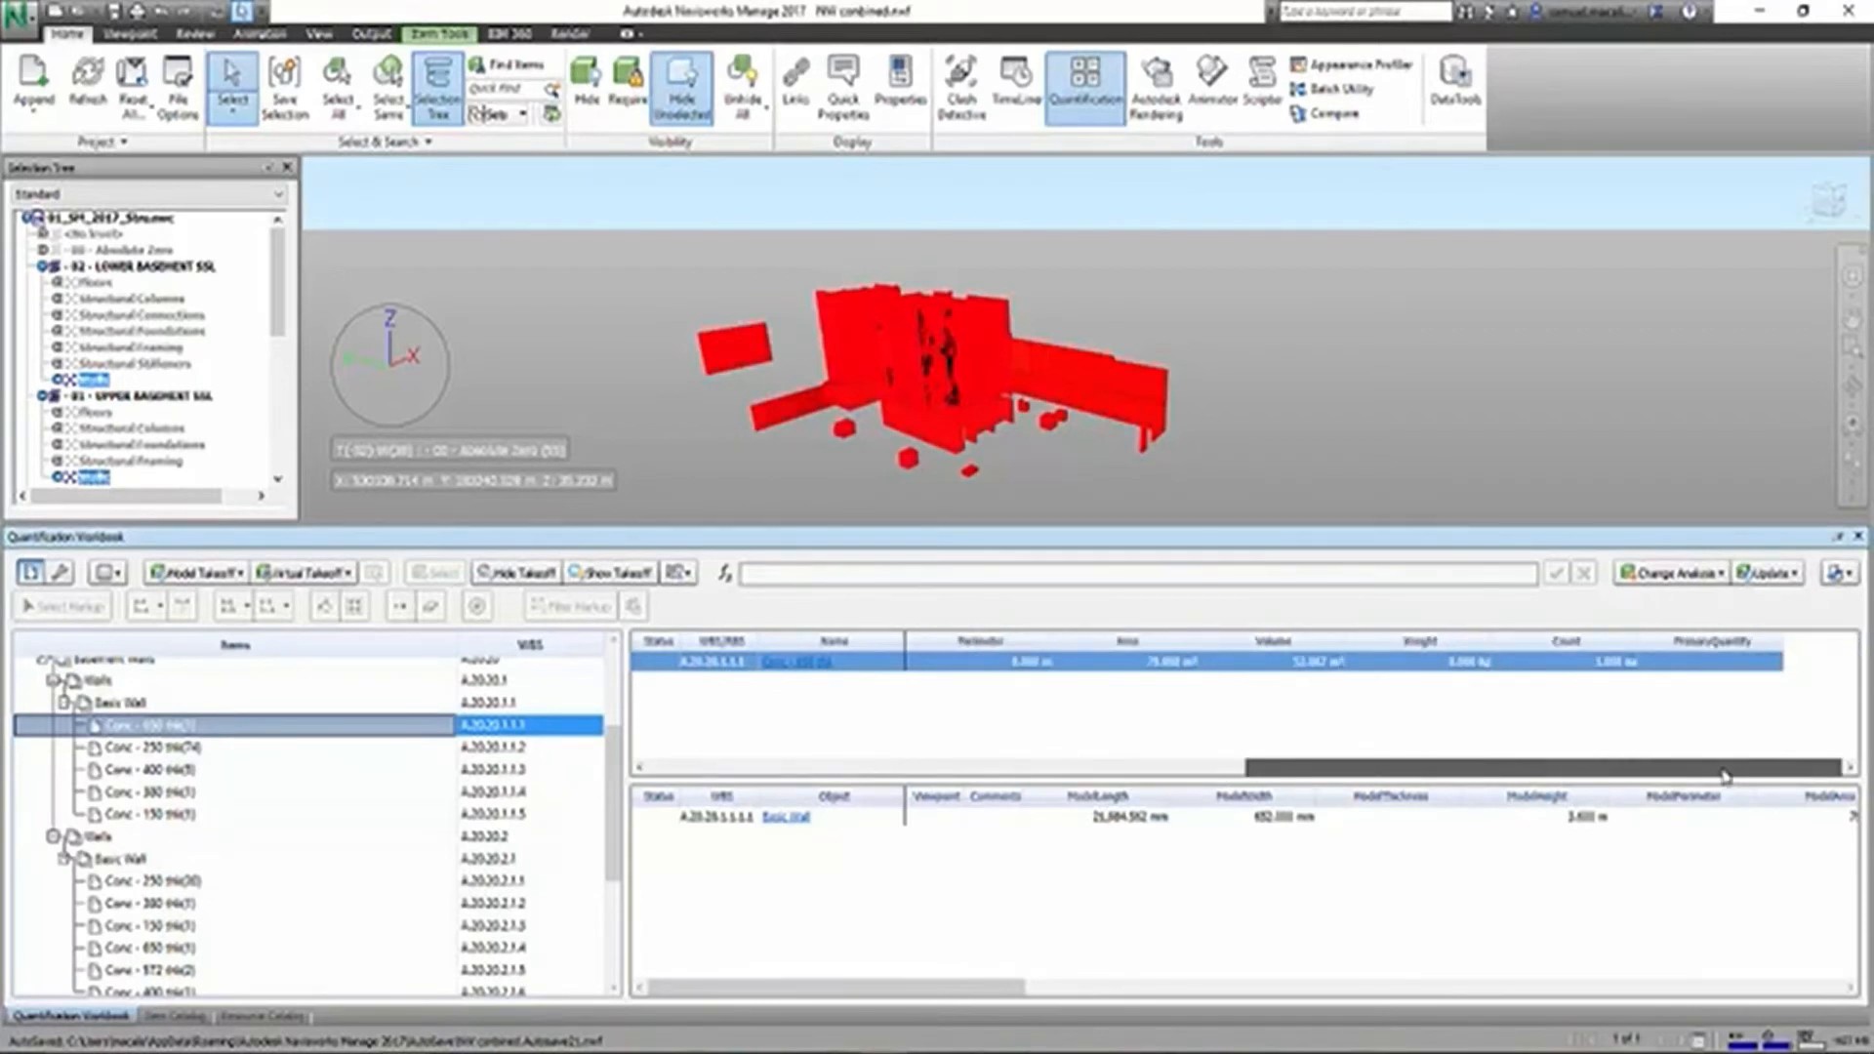
click(168, 747)
click(156, 770)
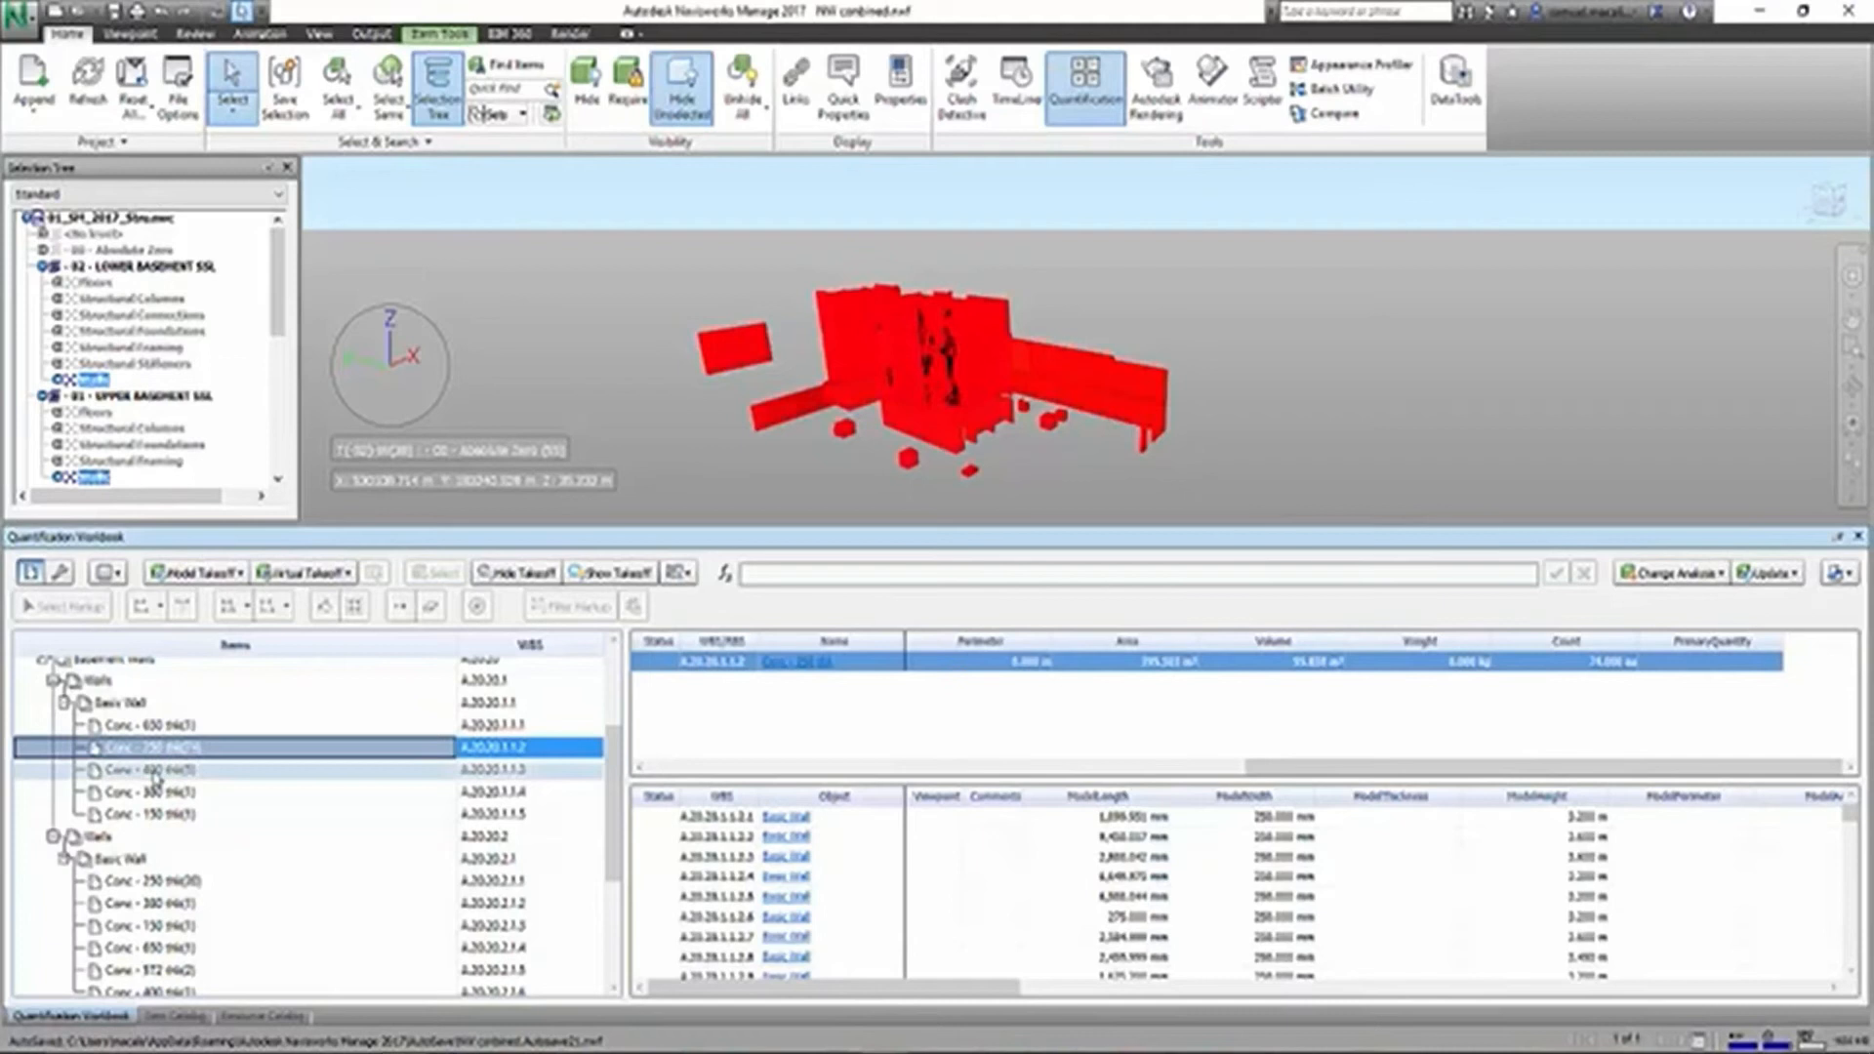
click(108, 703)
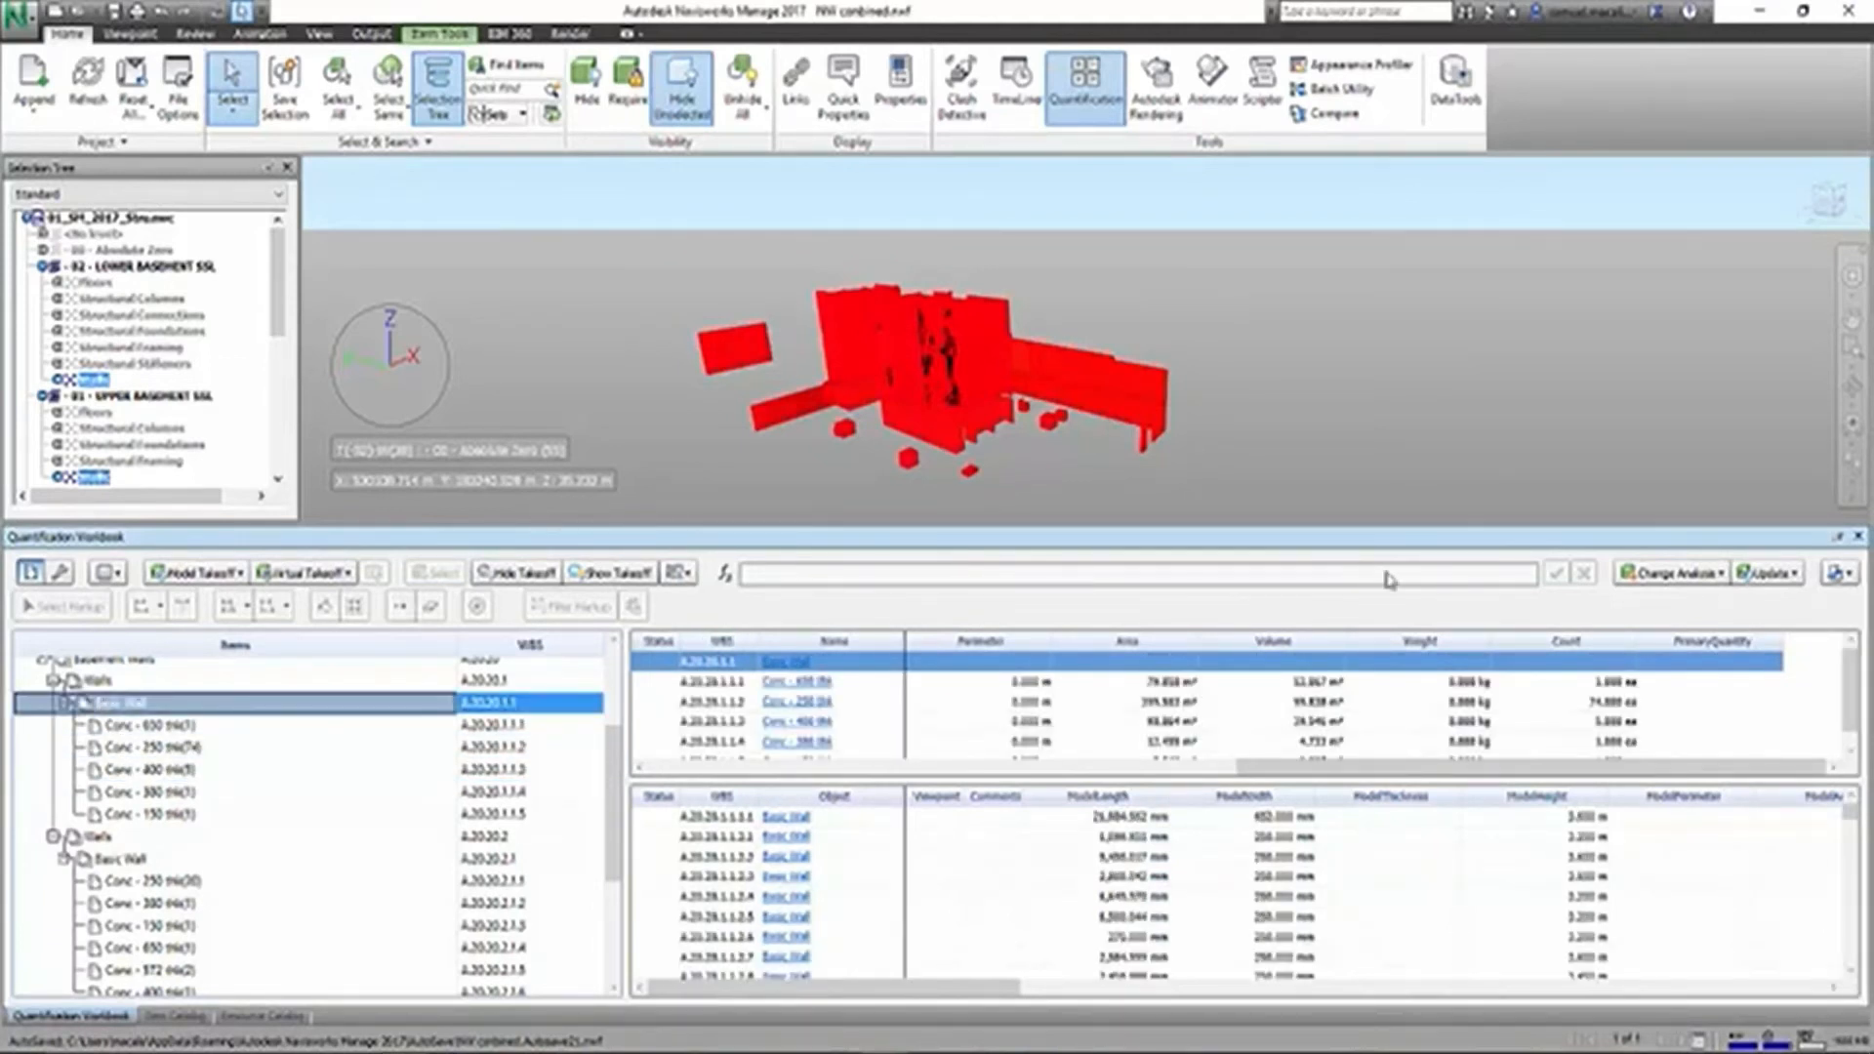
- Export all quantities to Excel as New Quantity Report.xlsx on the Desktop and open the exported workbook in Excel
click(1850, 574)
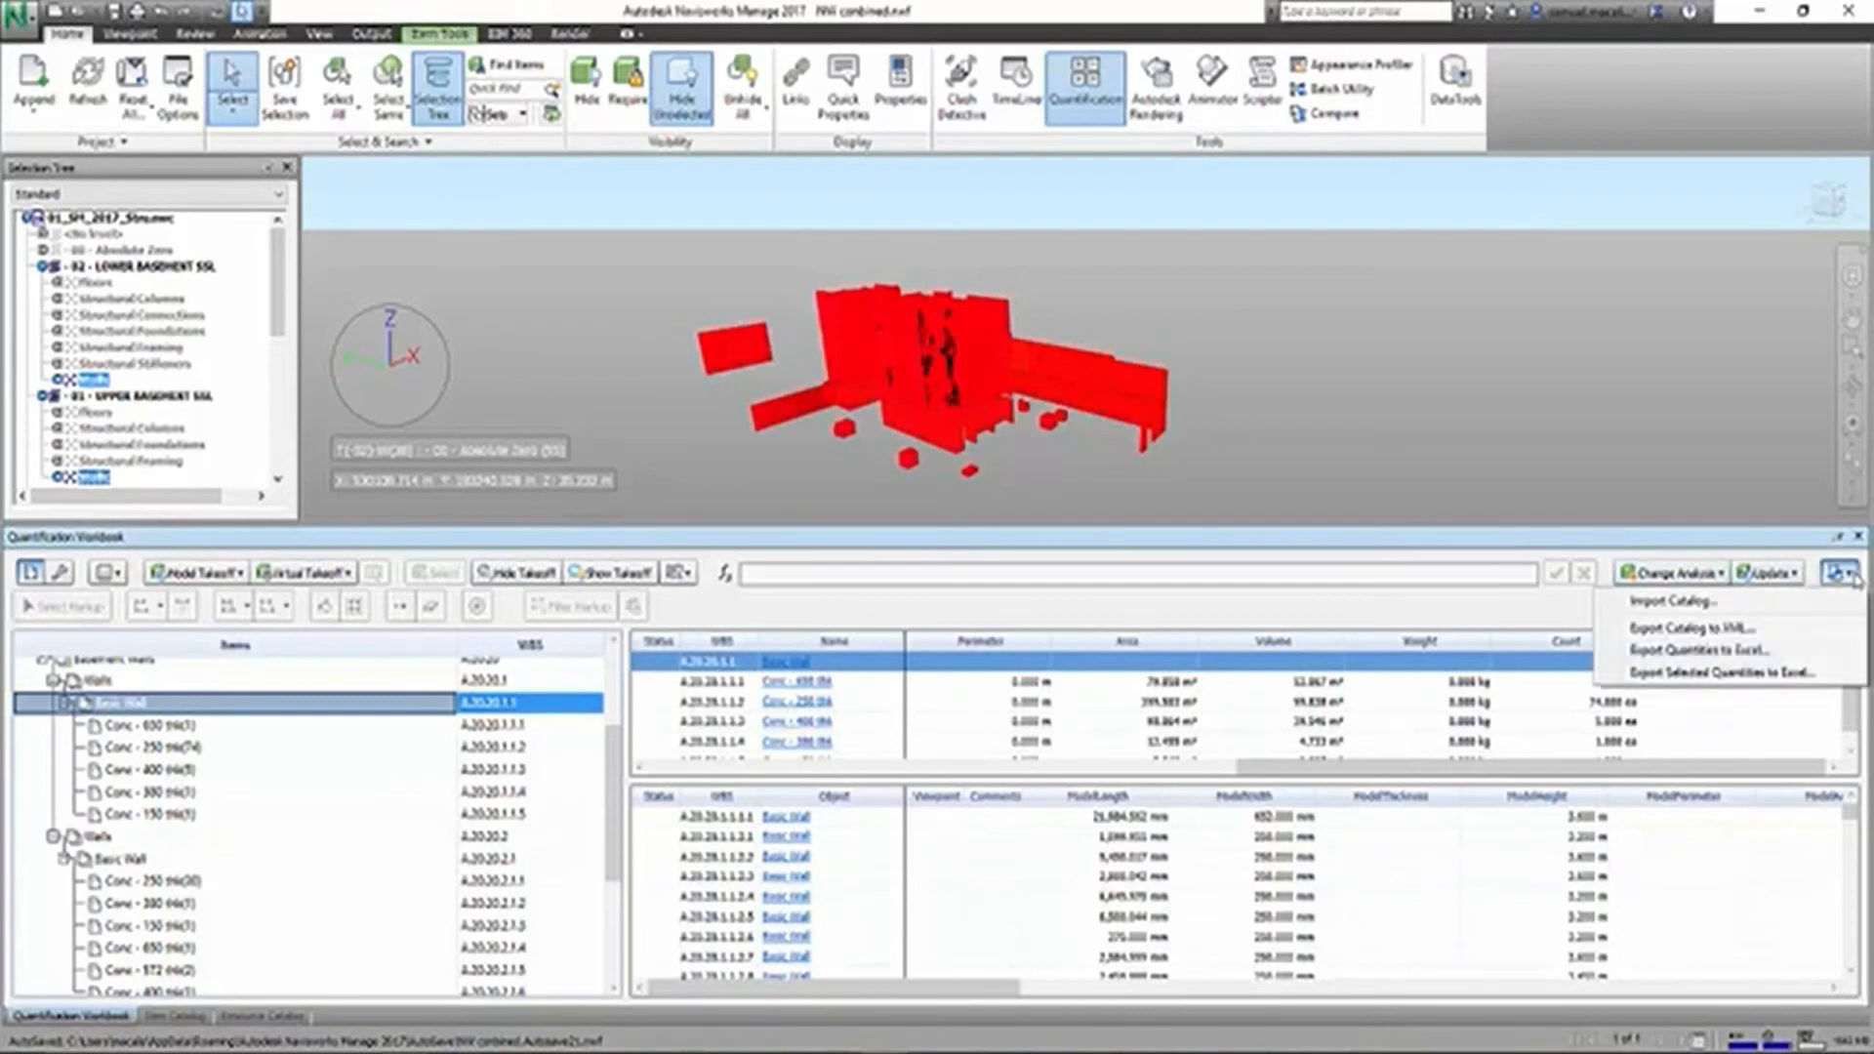
click(1674, 652)
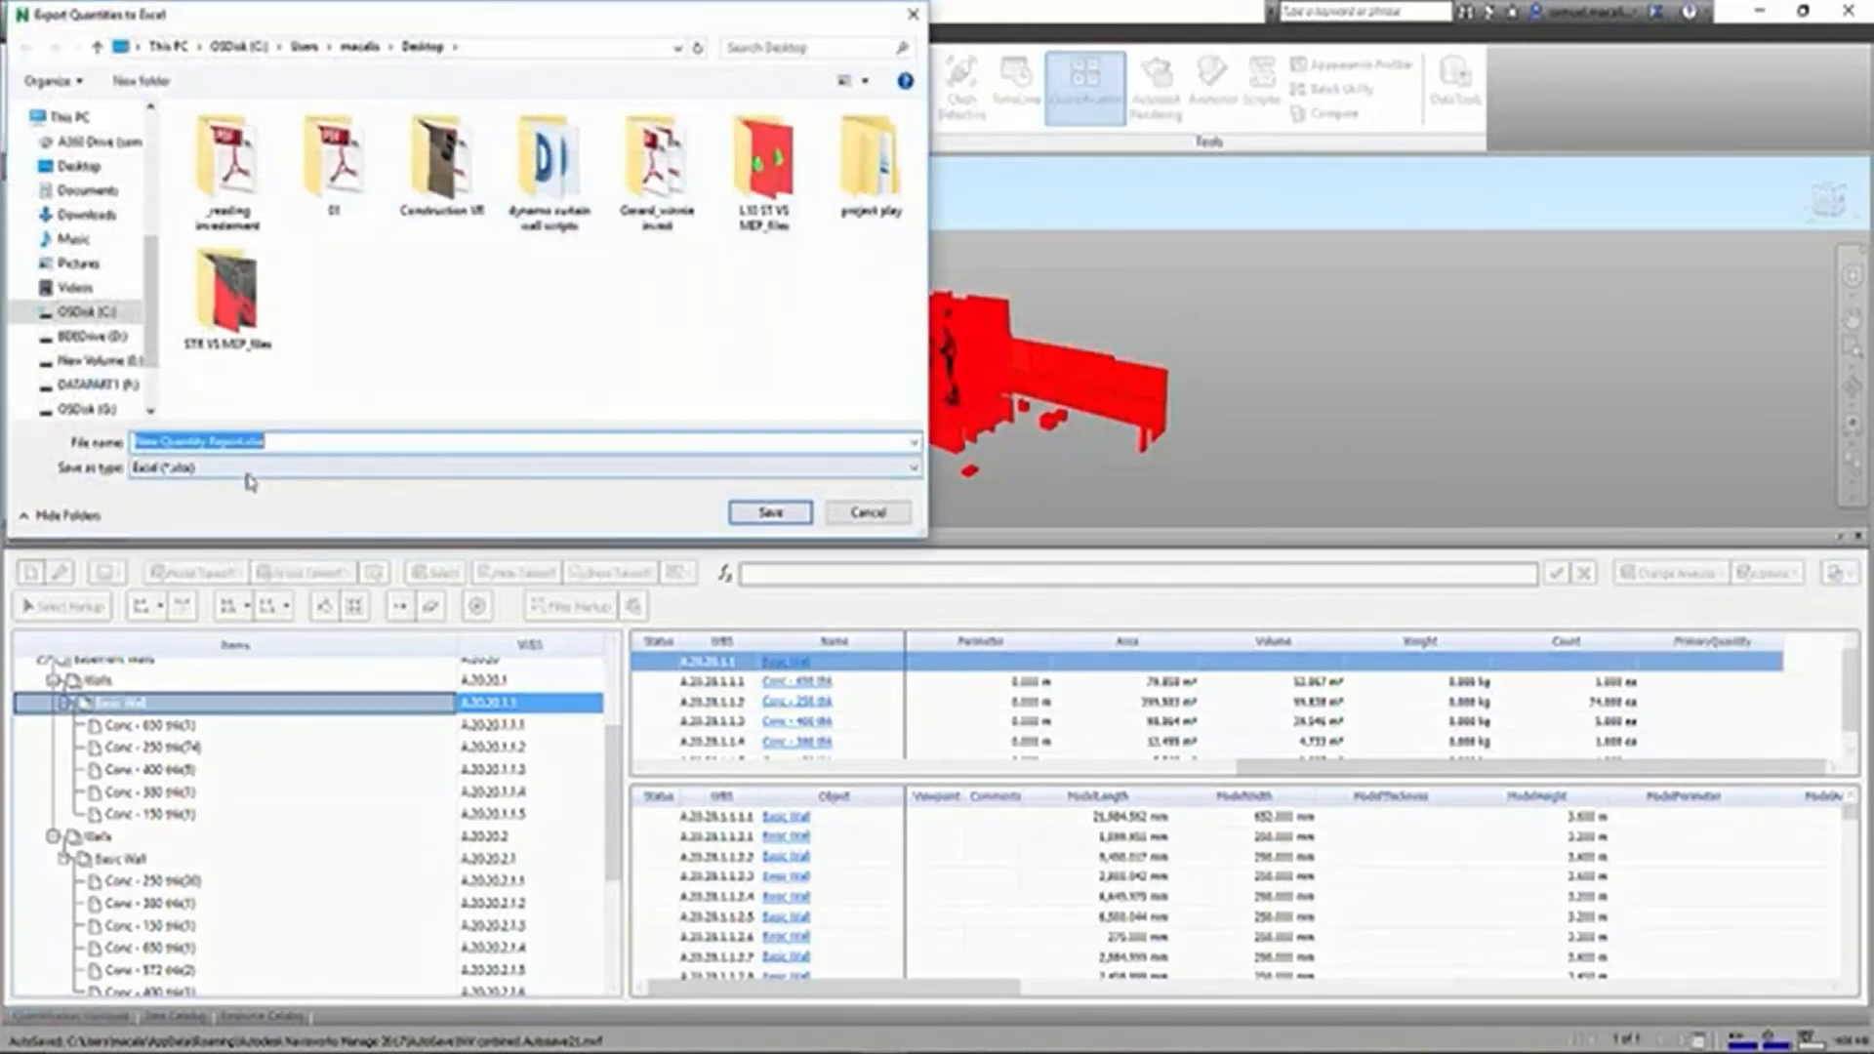
click(796, 520)
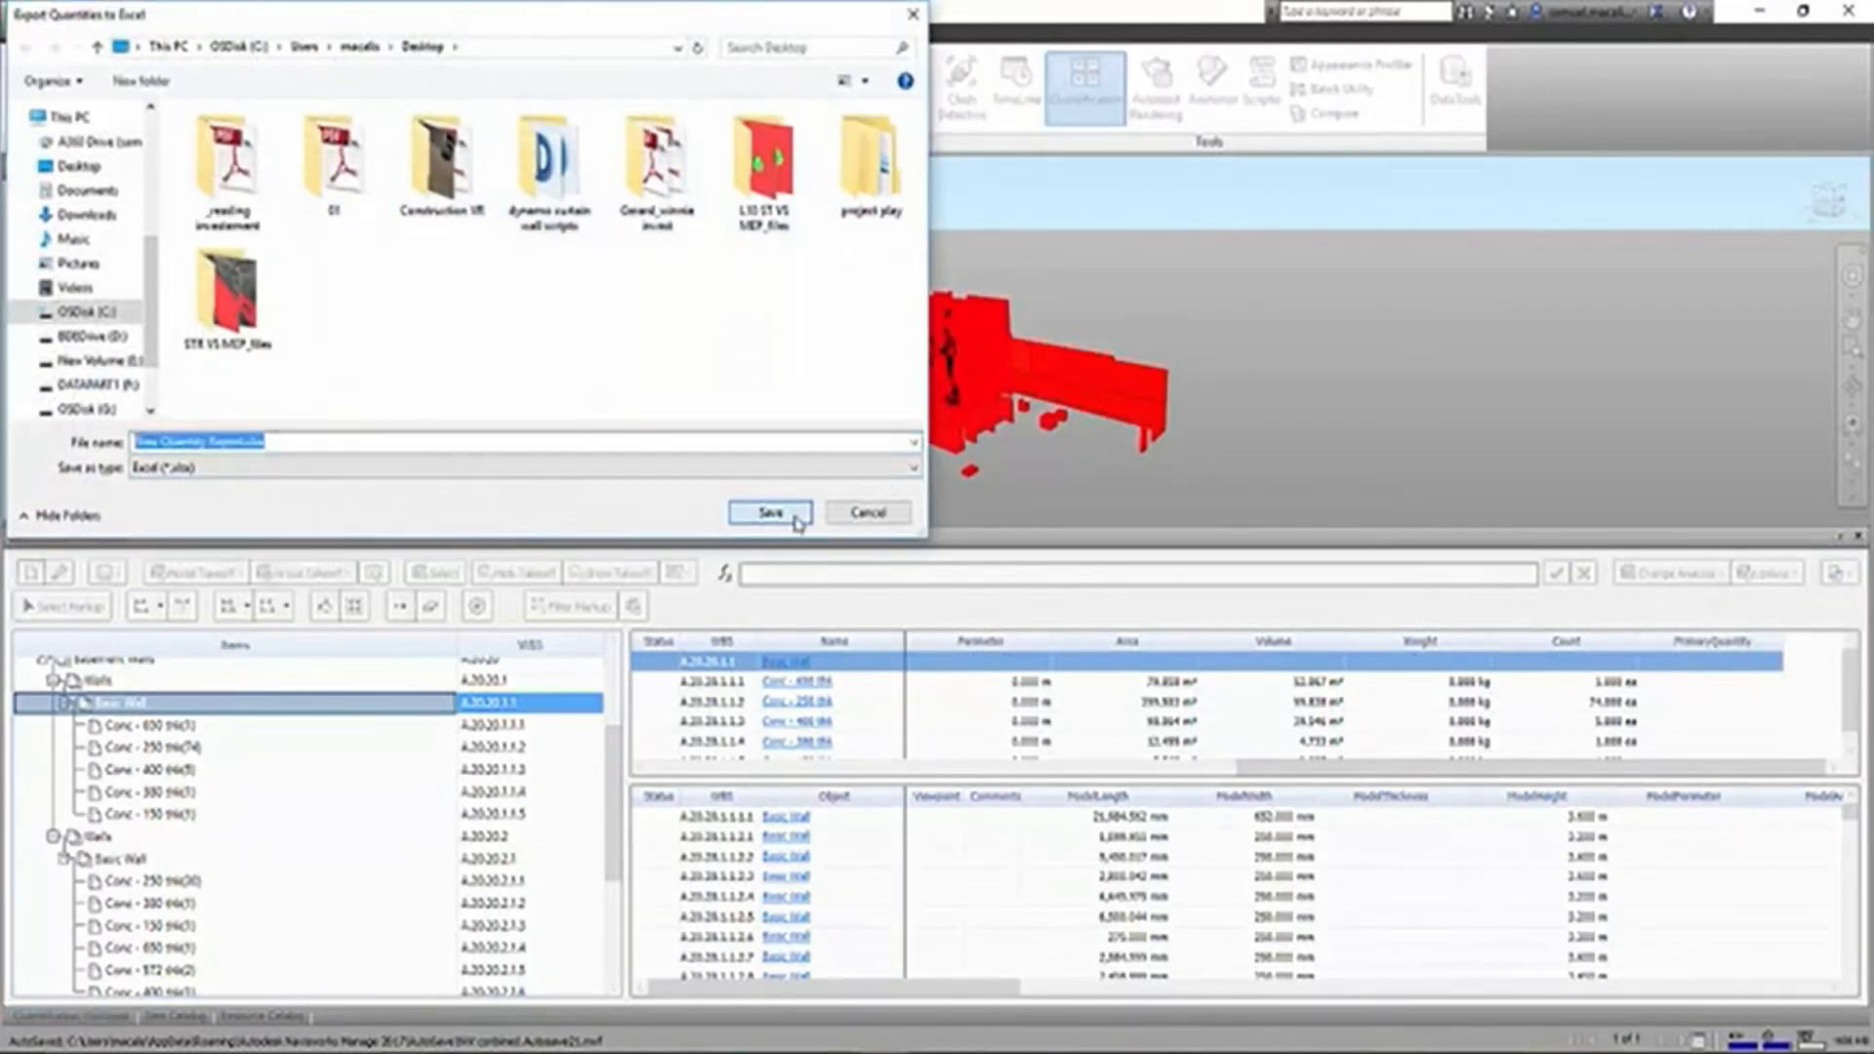
key(super)
click(928, 620)
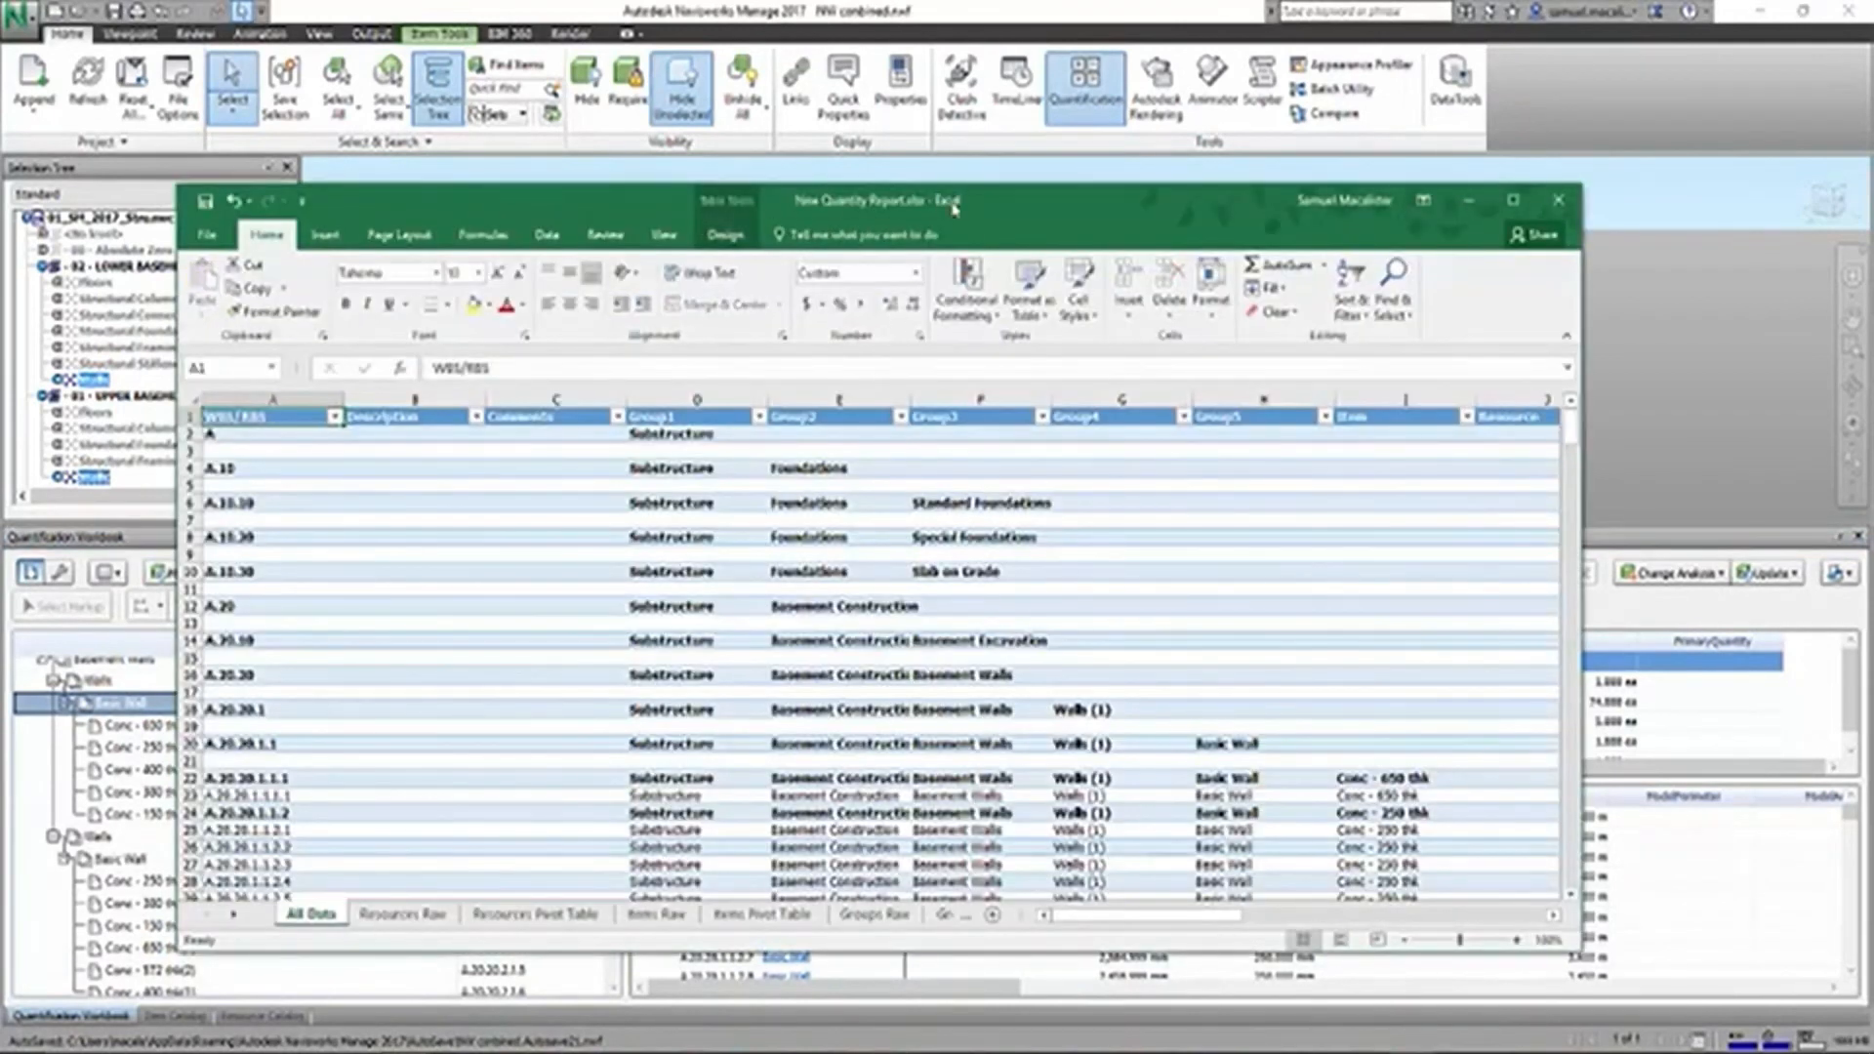
- Maximize the report workbook and examine the All Data sheet, from the Substructure basement wall rows through Shell and Interiors to Services
double_click(987, 203)
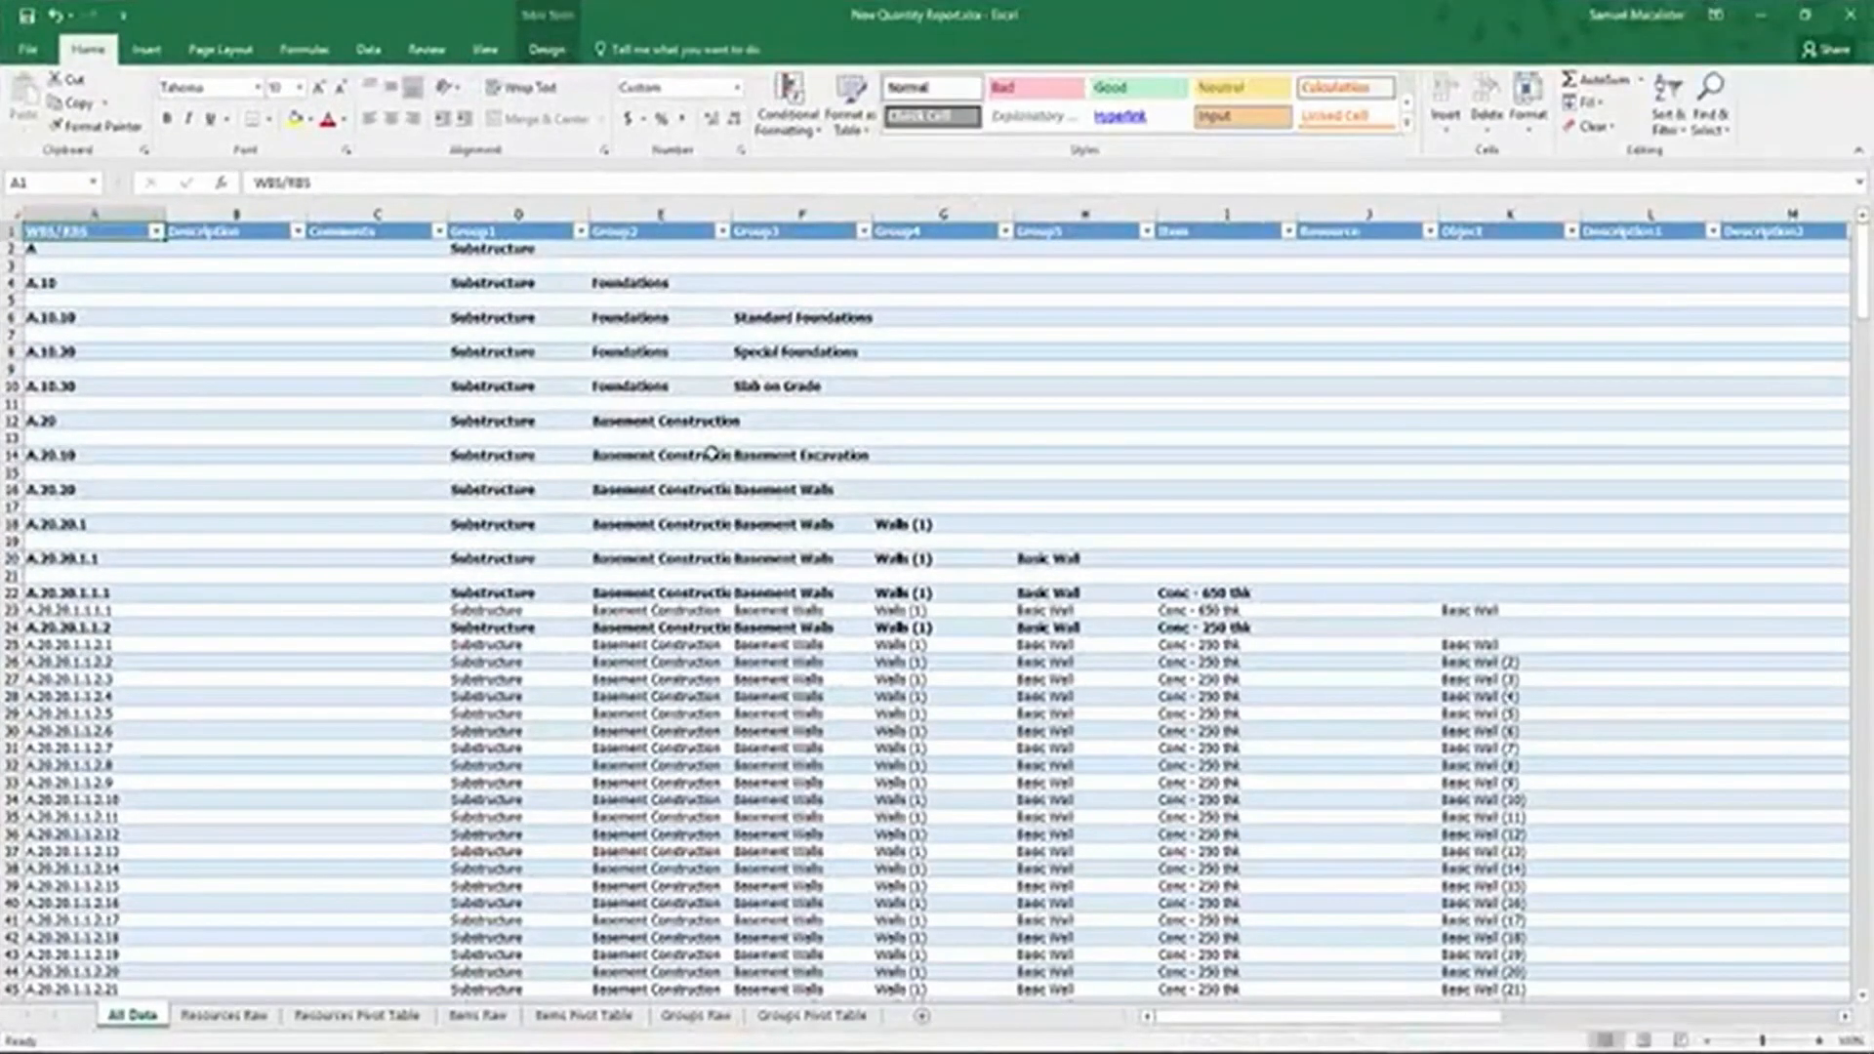
scroll(1656, 681, down, 6)
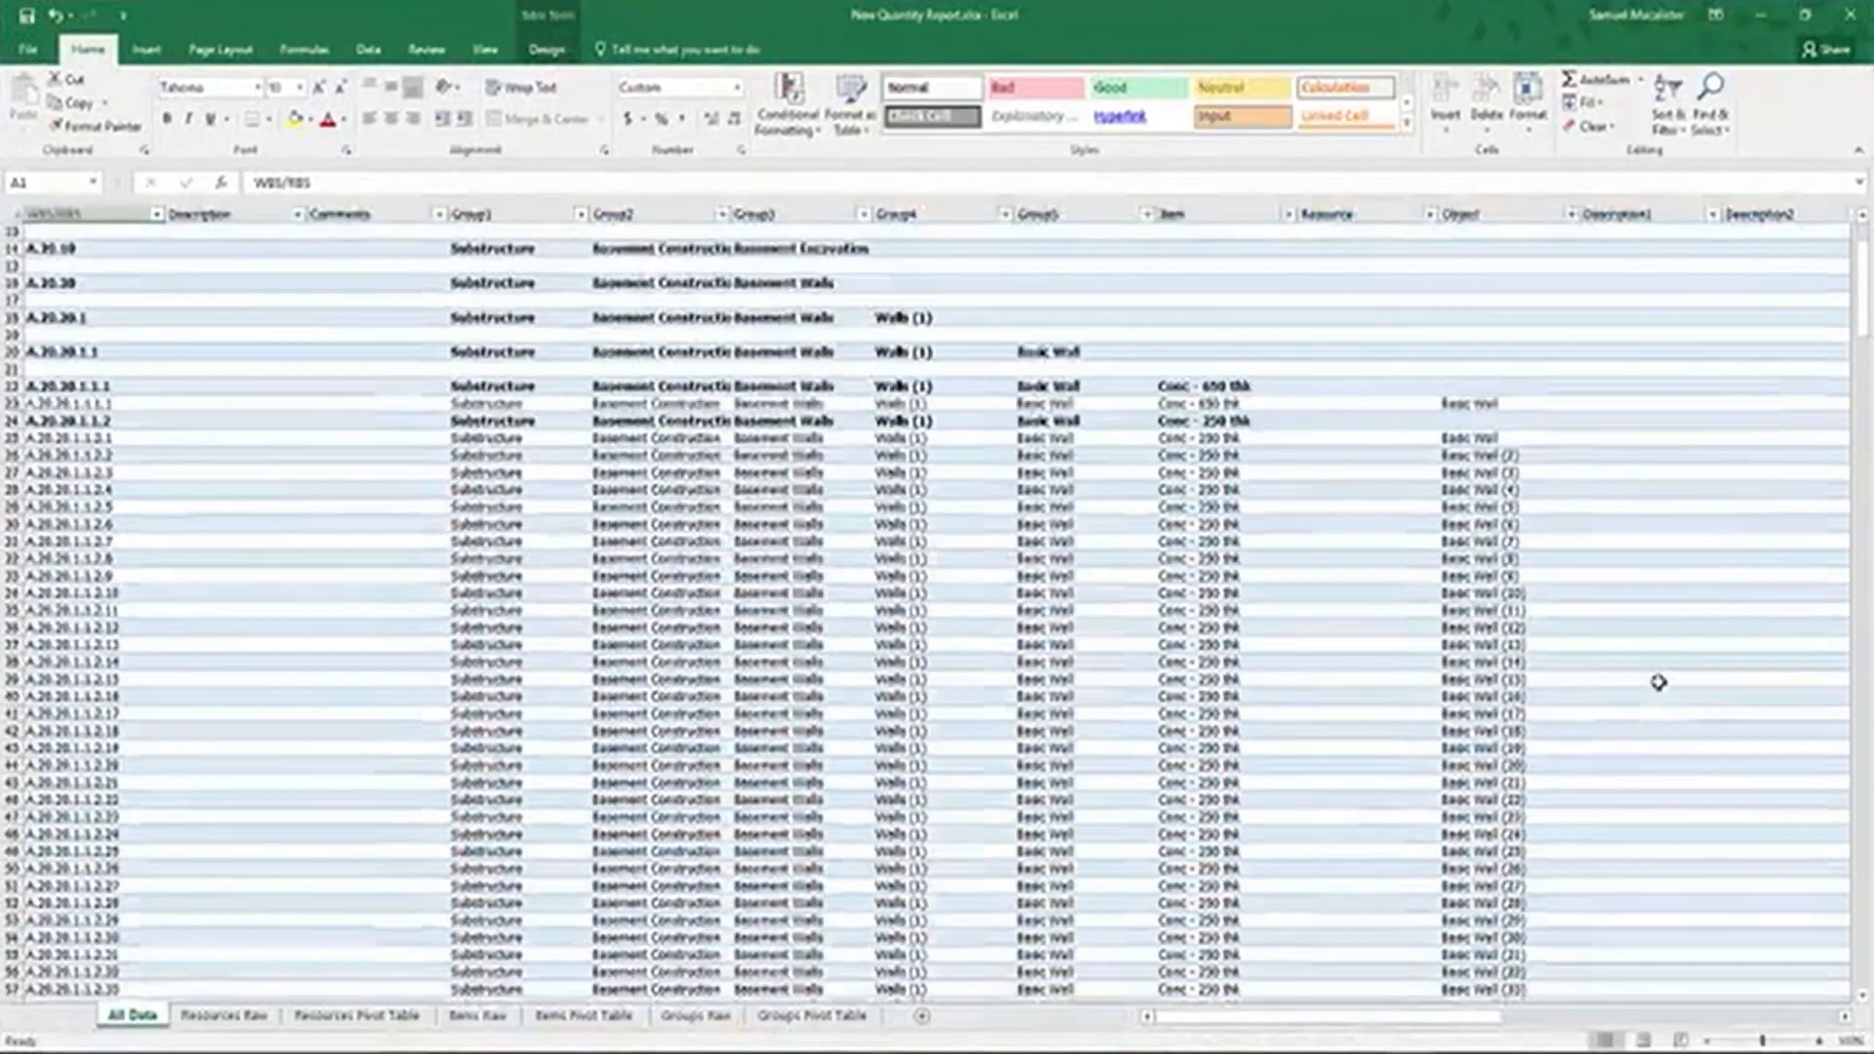
scroll(1658, 681, down, 15)
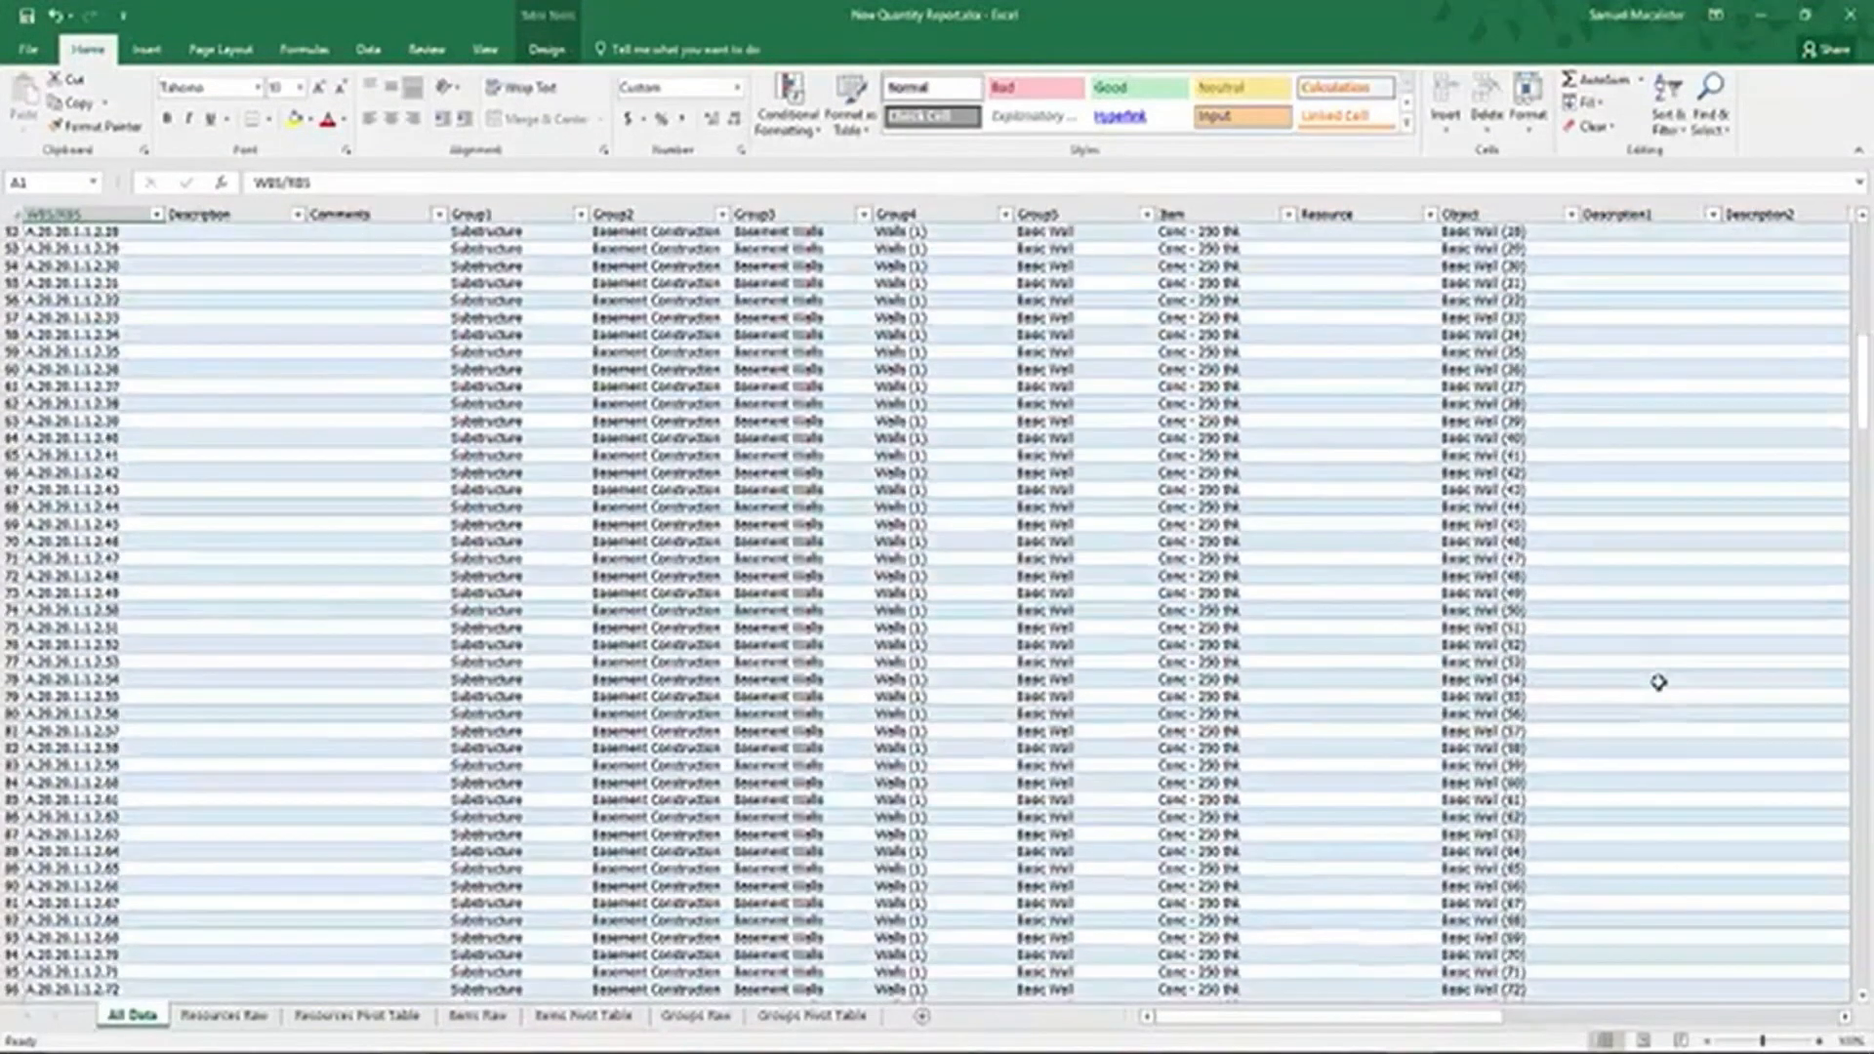
scroll(1658, 681, down, 8)
scroll(1658, 681, down, 14)
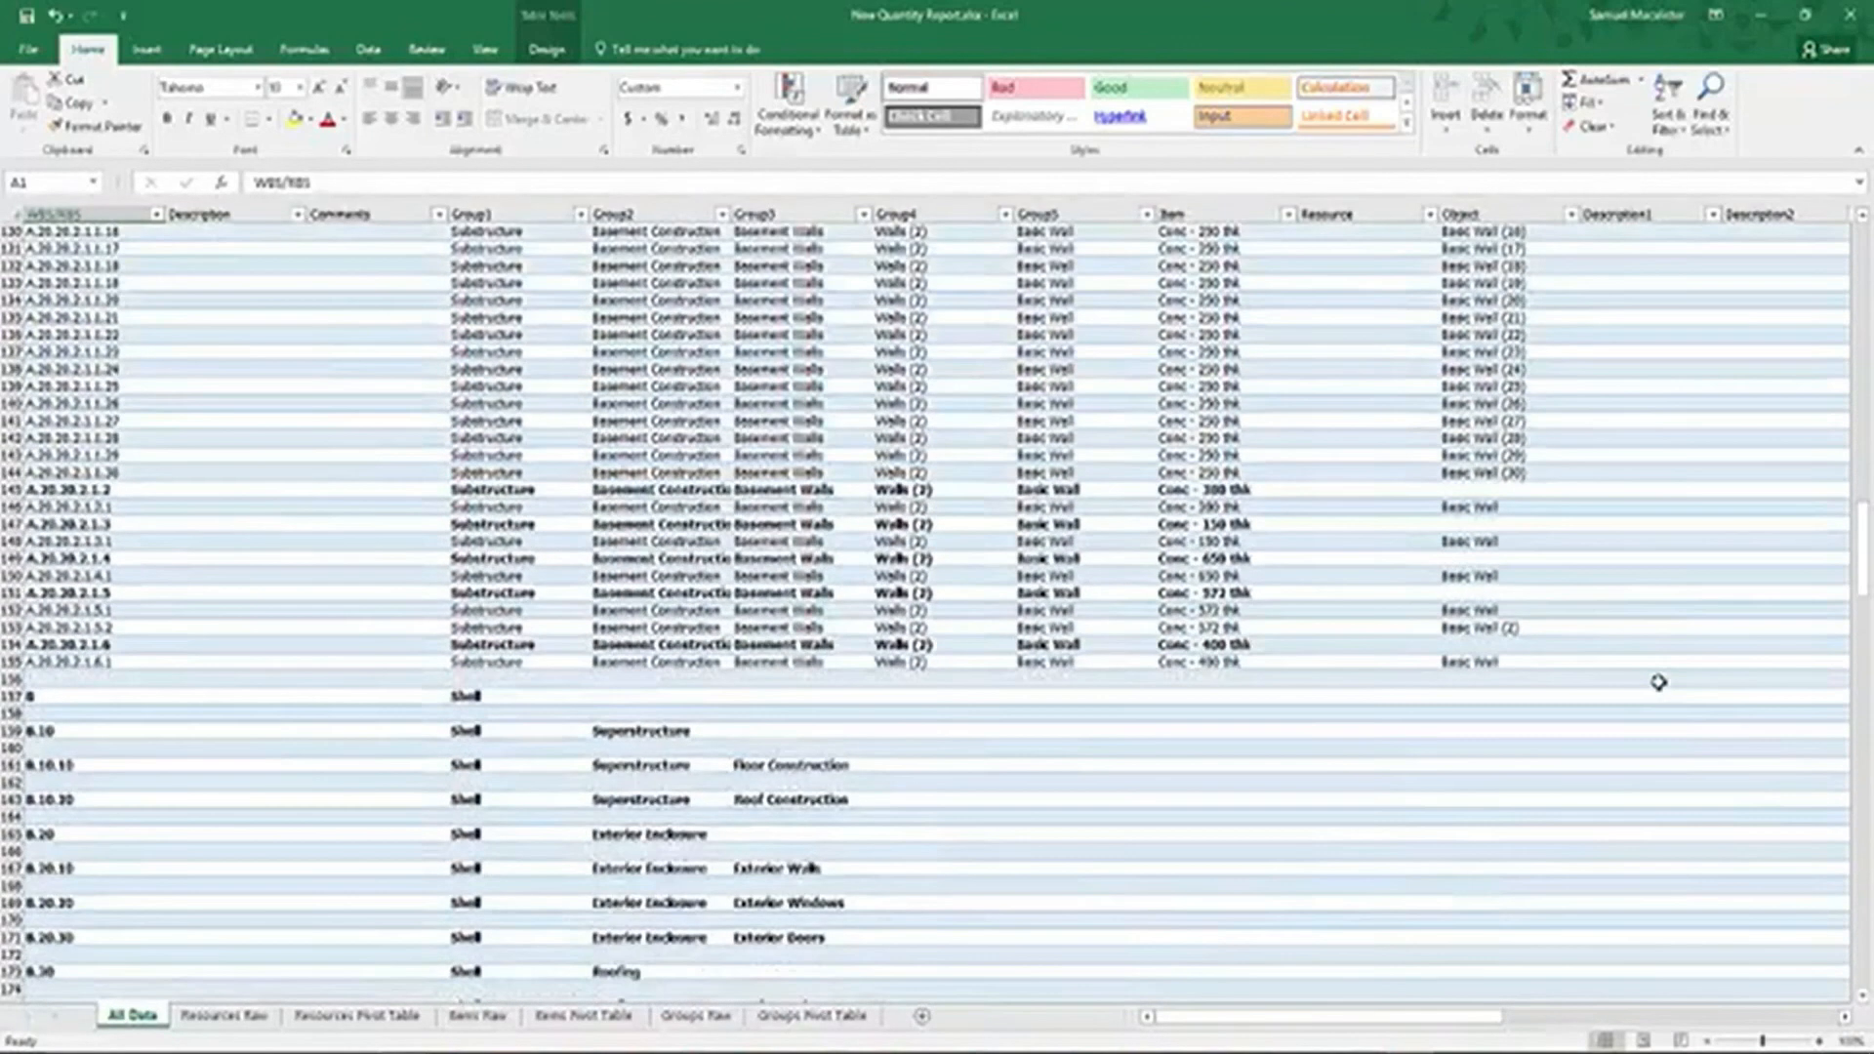
scroll(1309, 300, down, 15)
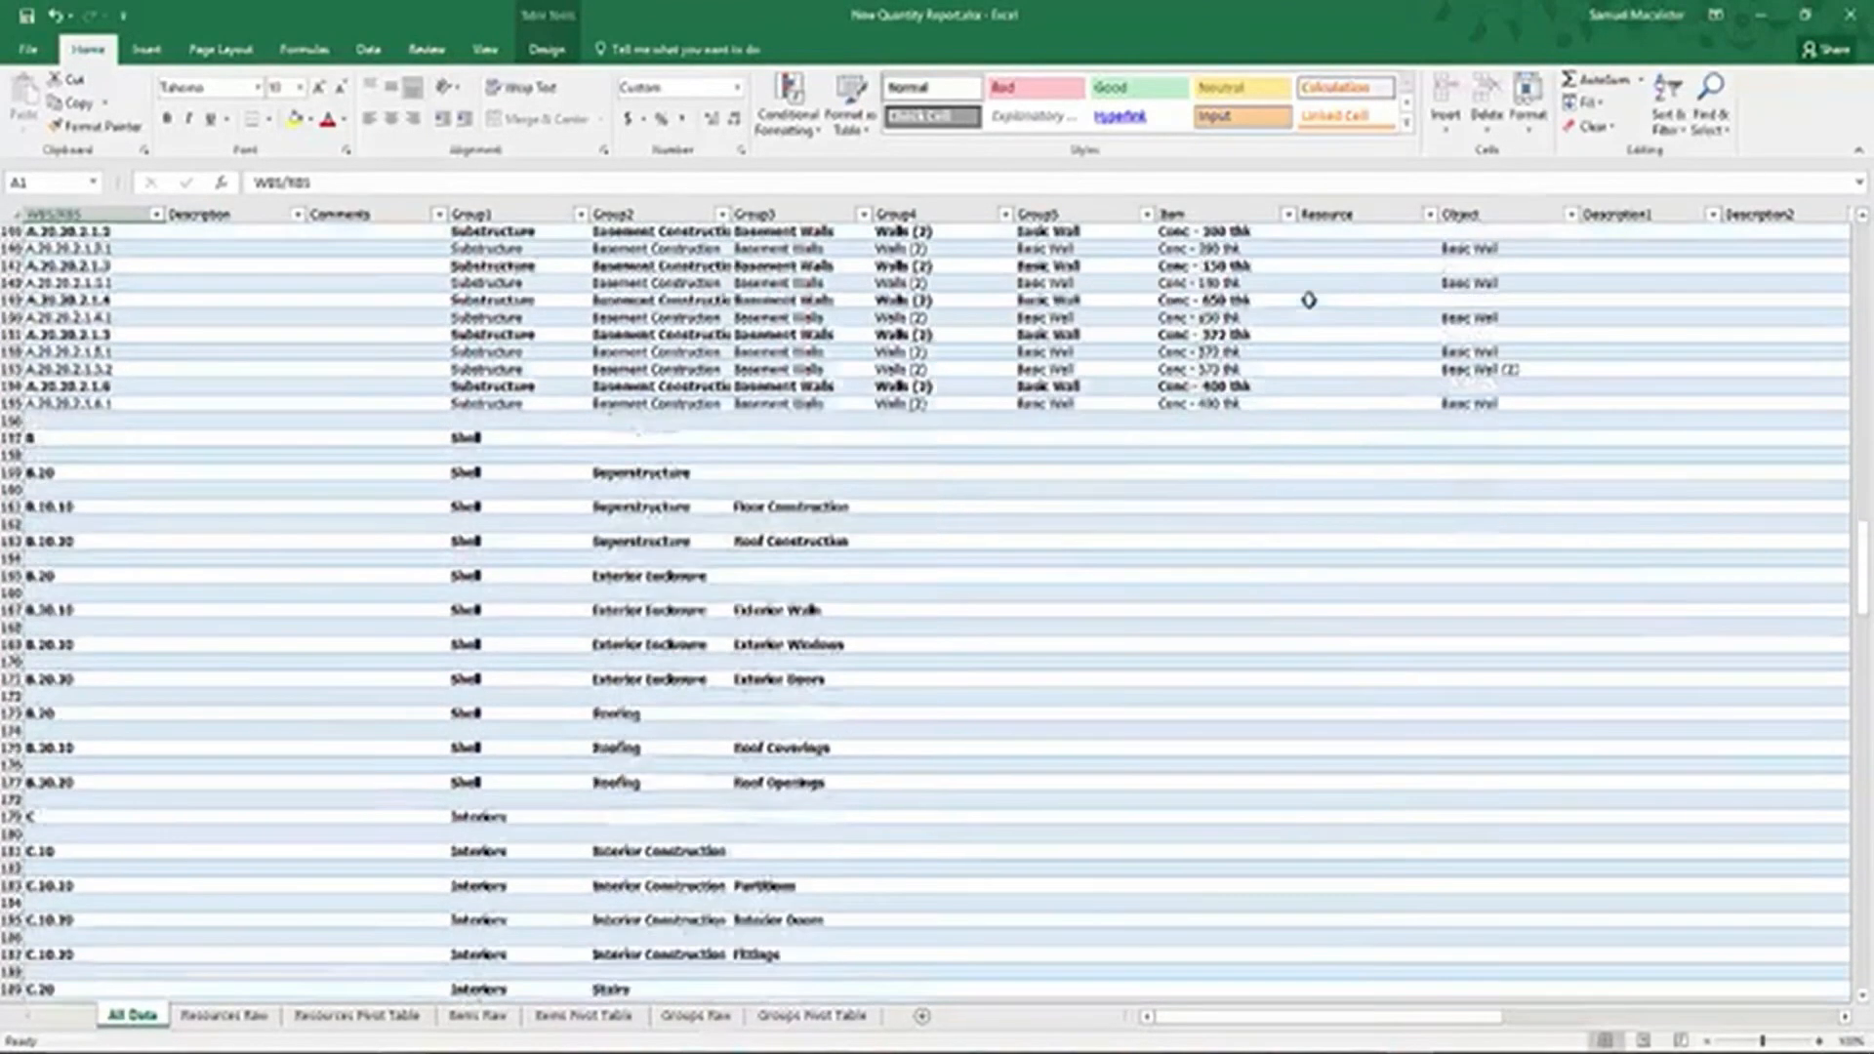
scroll(1309, 299, down, 14)
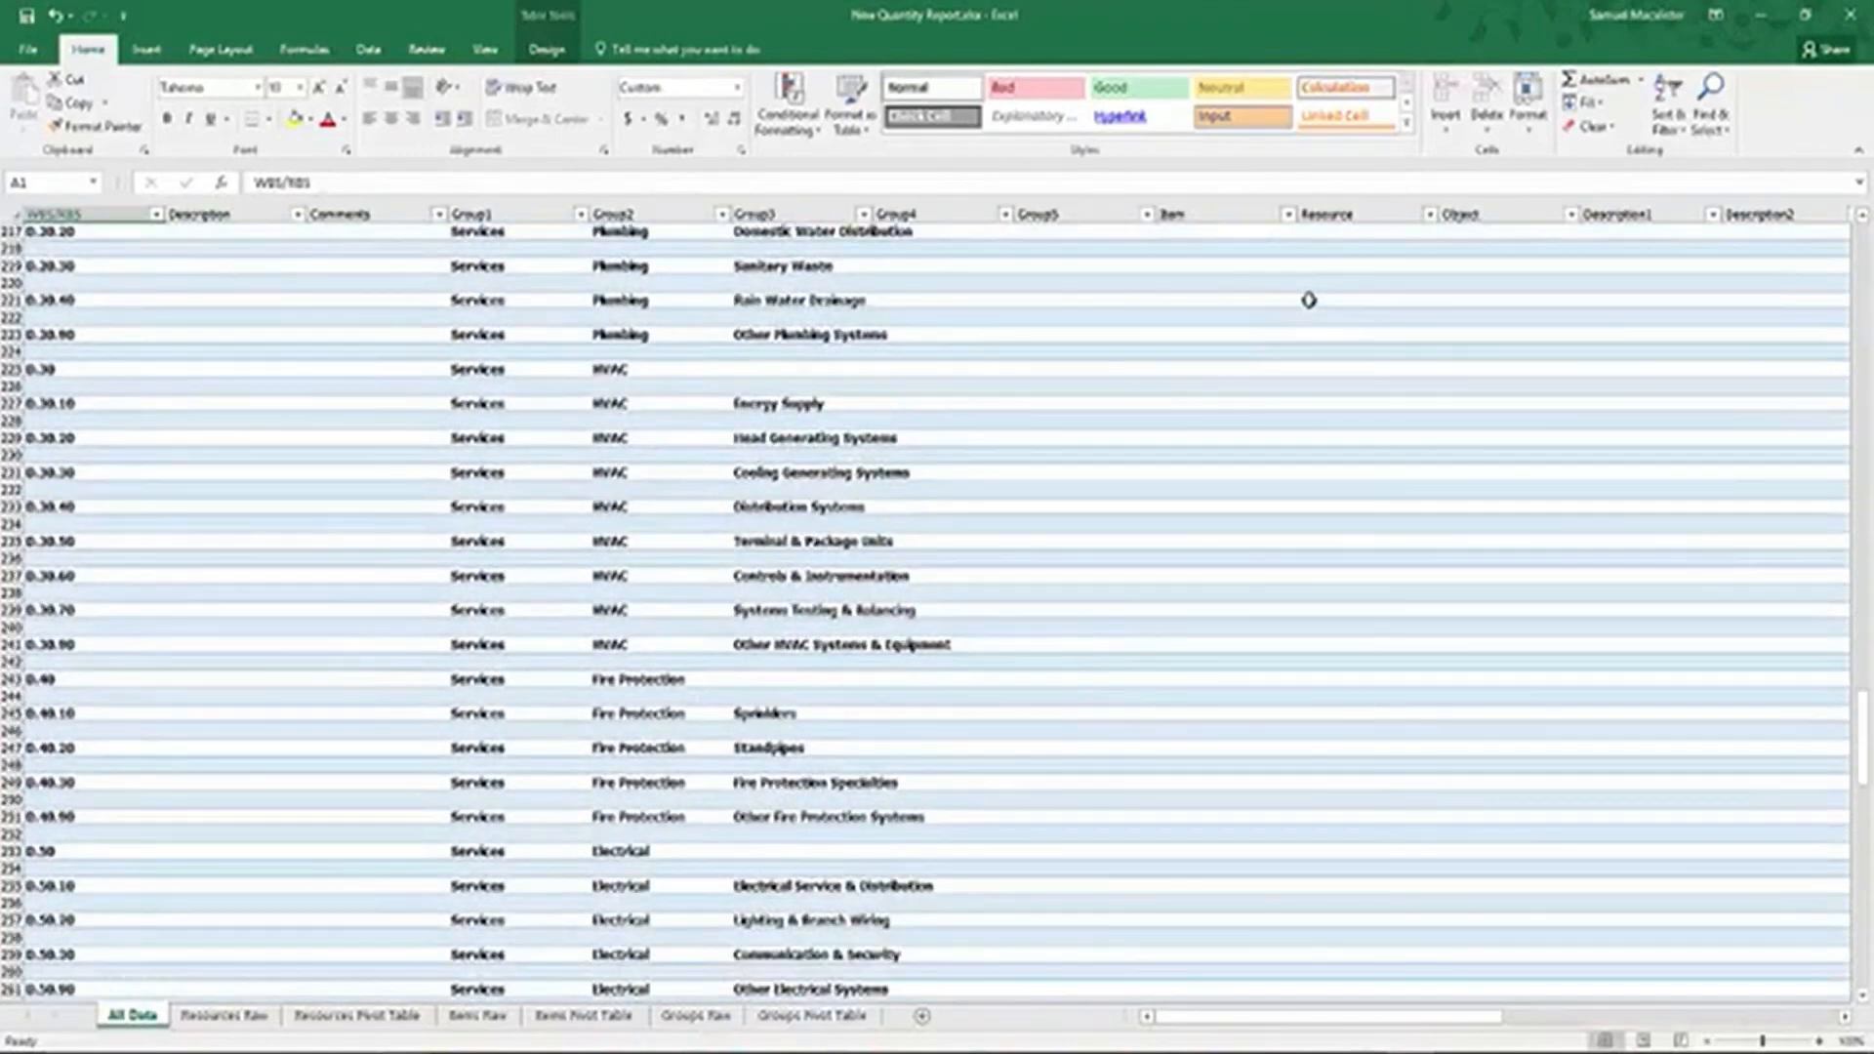